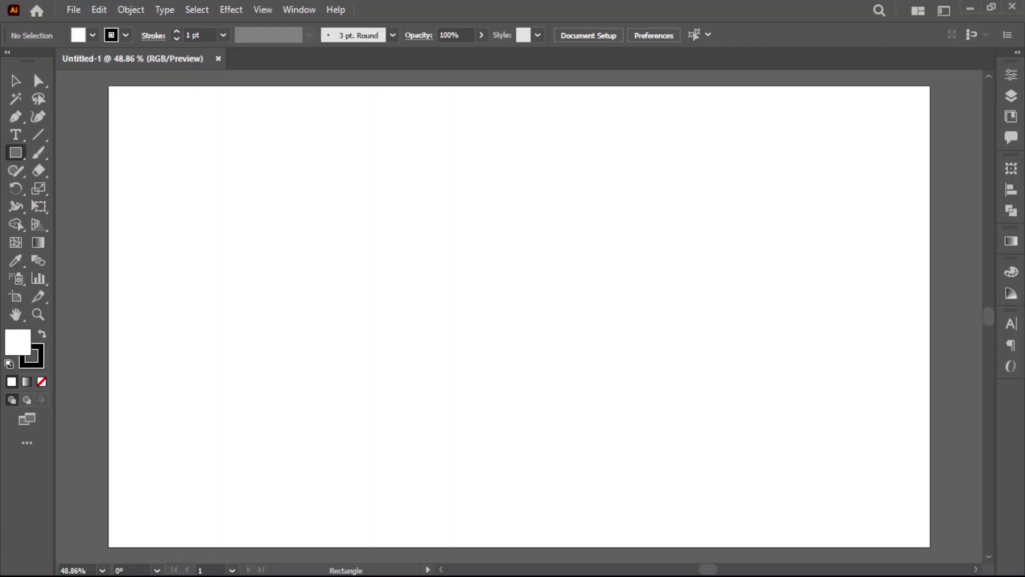
Step: Draw a black-filled, strokeless circle about 530 px across with the Ellipse Tool
left_click(15, 80)
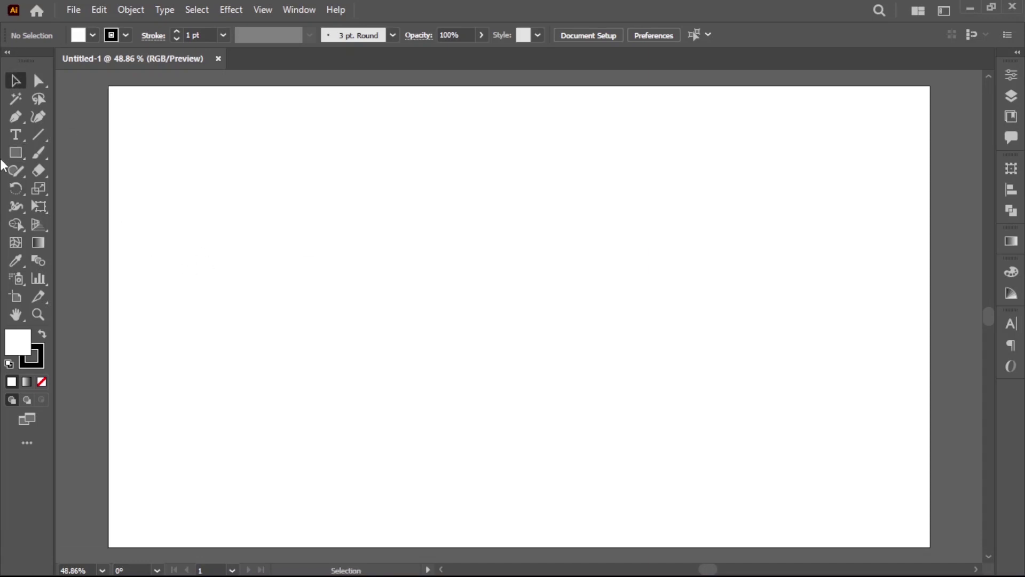
right_click(16, 154)
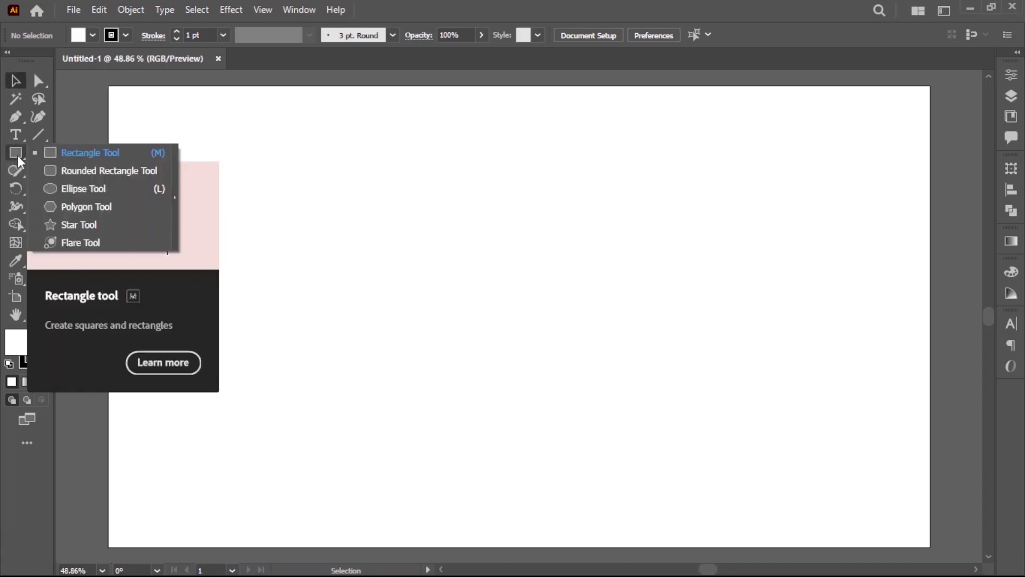
left_click(70, 190)
left_click(41, 383)
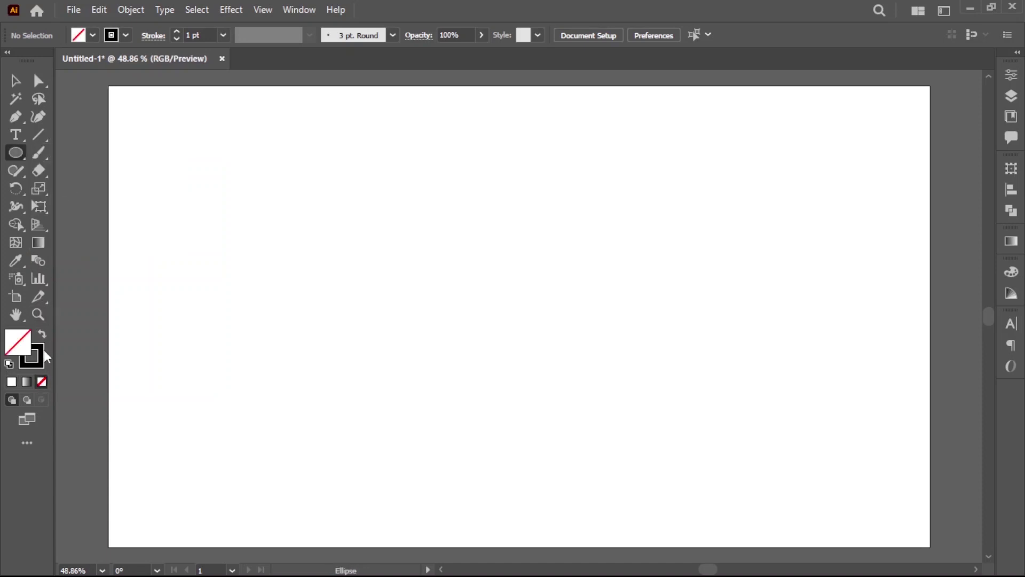
left_click(45, 334)
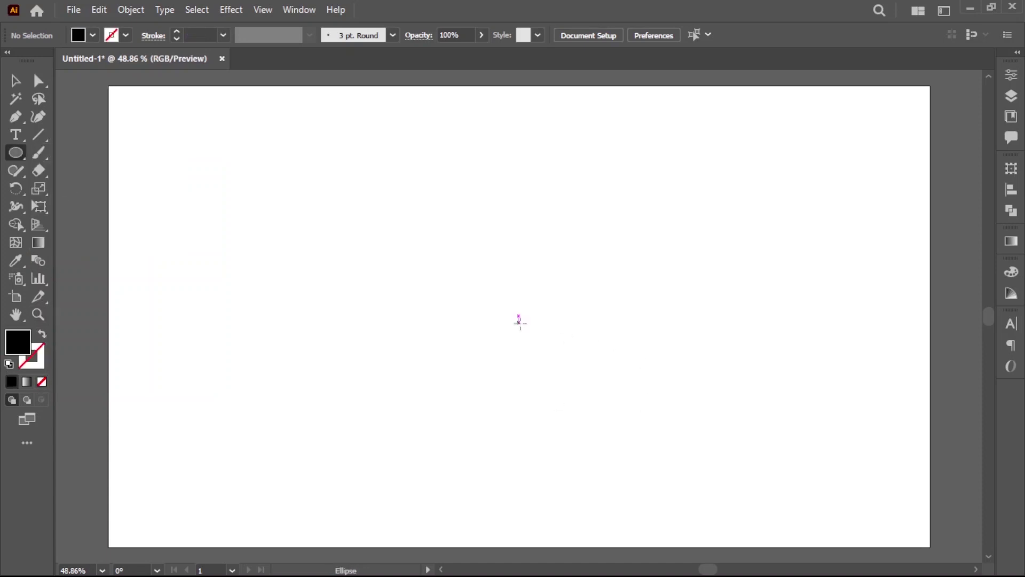
left_click_drag(497, 304, 612, 395)
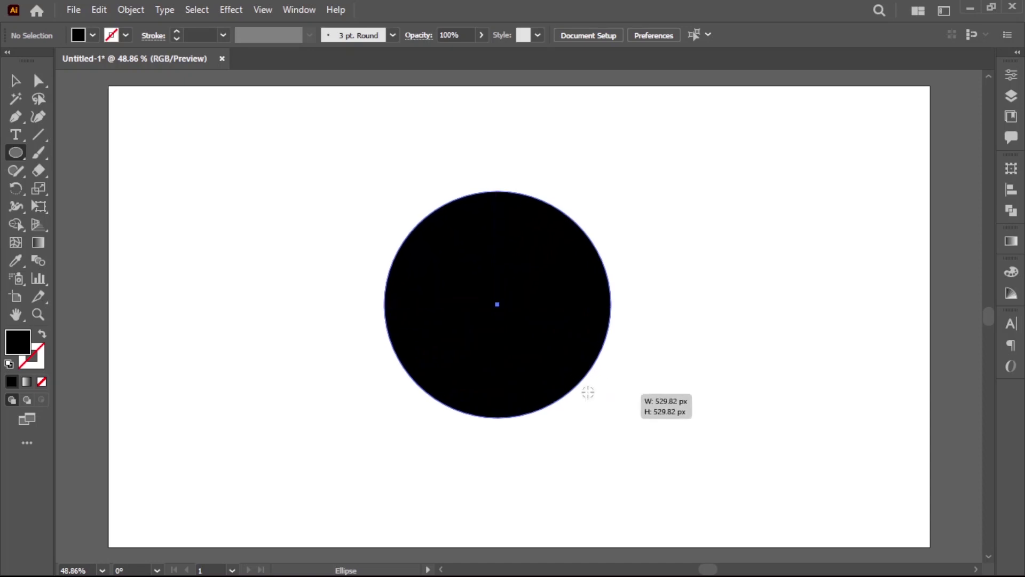
key("v")
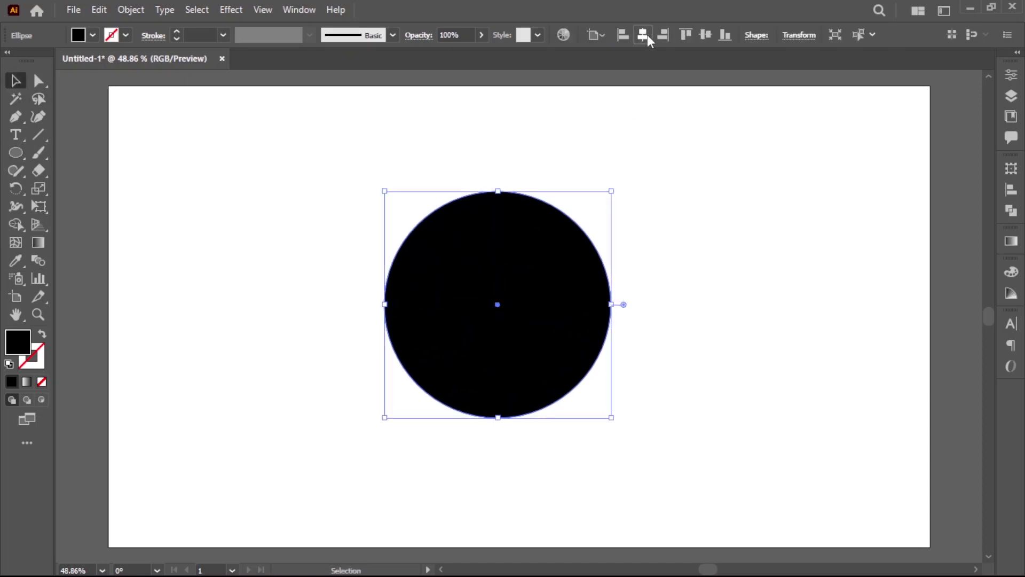
Step: Centre the circle on the artboard and add a 50 px offset path around it
left_click(644, 35)
left_click(706, 35)
left_click(136, 11)
mouse_move(256, 381)
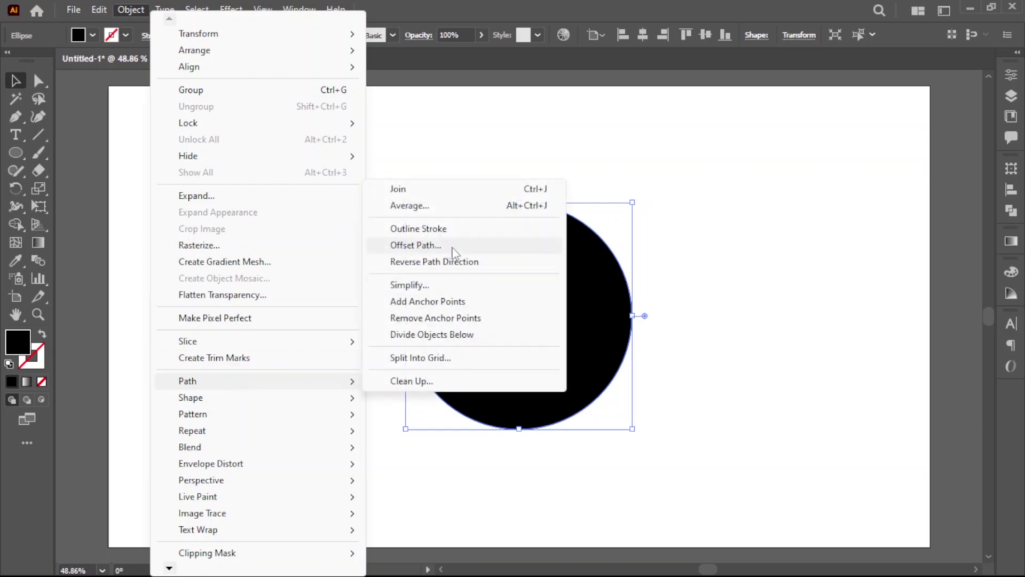
left_click(452, 247)
type("50")
left_click(786, 450)
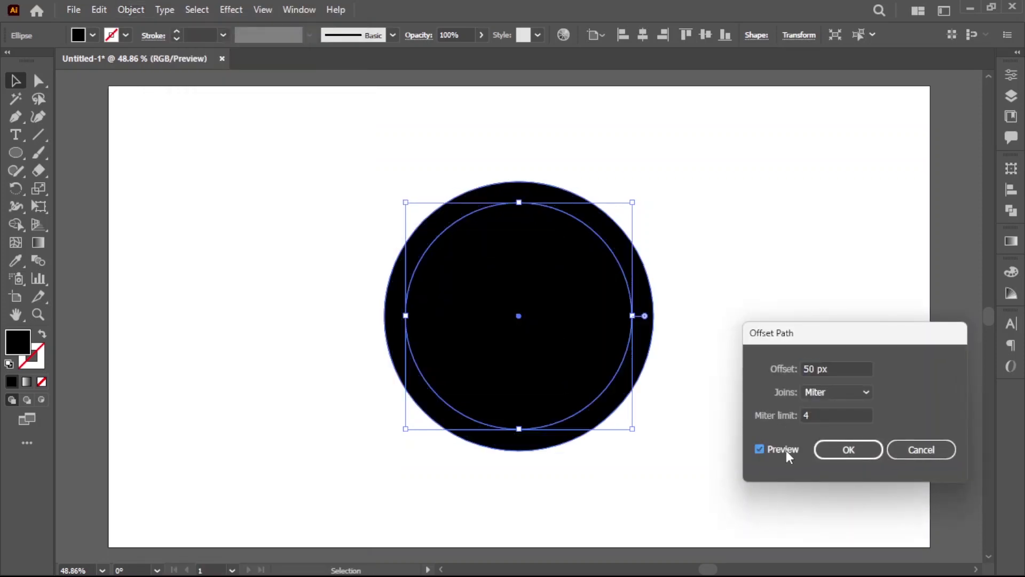
left_click(842, 453)
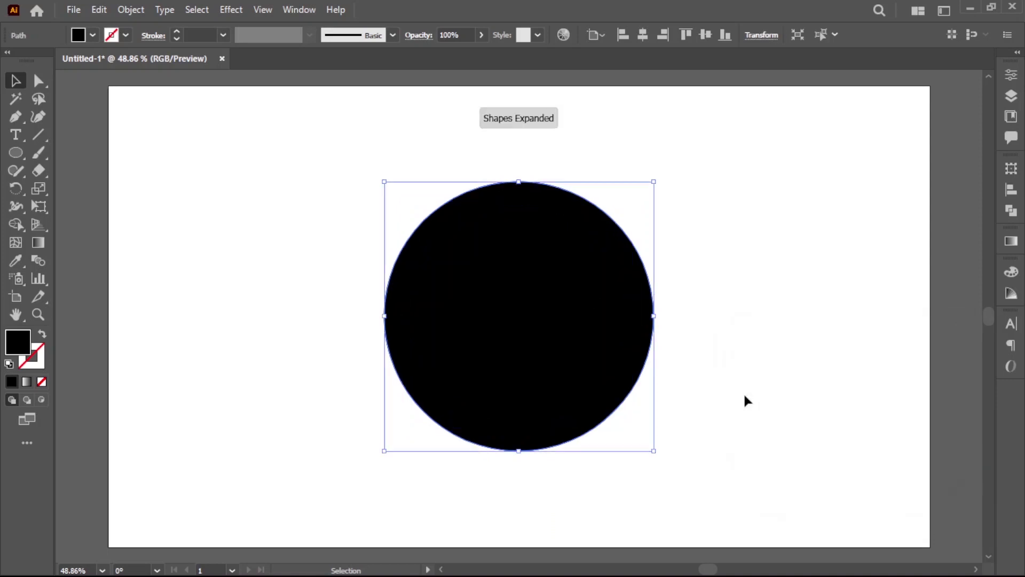
Step: Subtract the inner circle from the offset copy with Minus Front to form the ring
left_click_drag(761, 358, 534, 348)
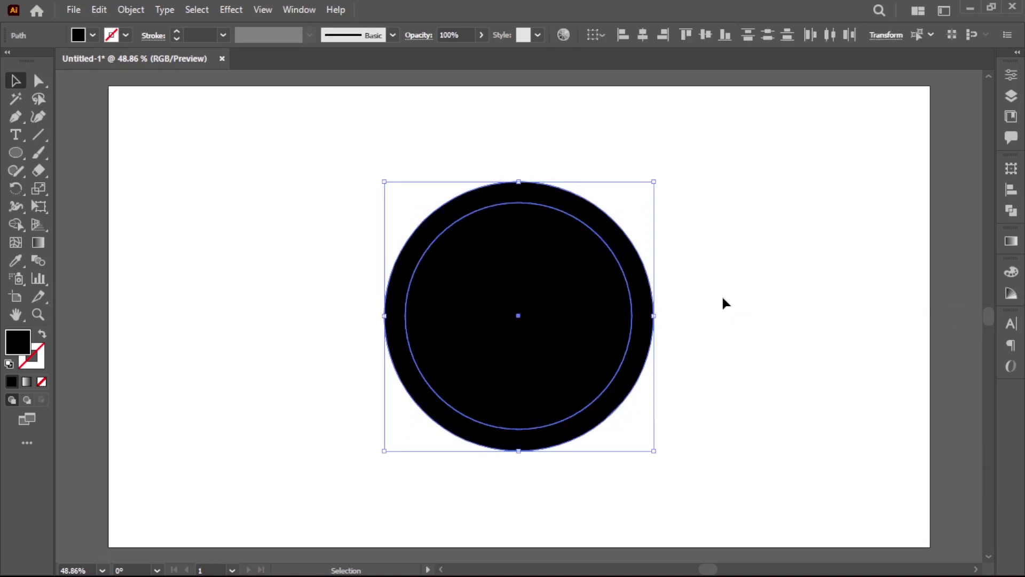
left_click(1011, 209)
left_click(863, 202)
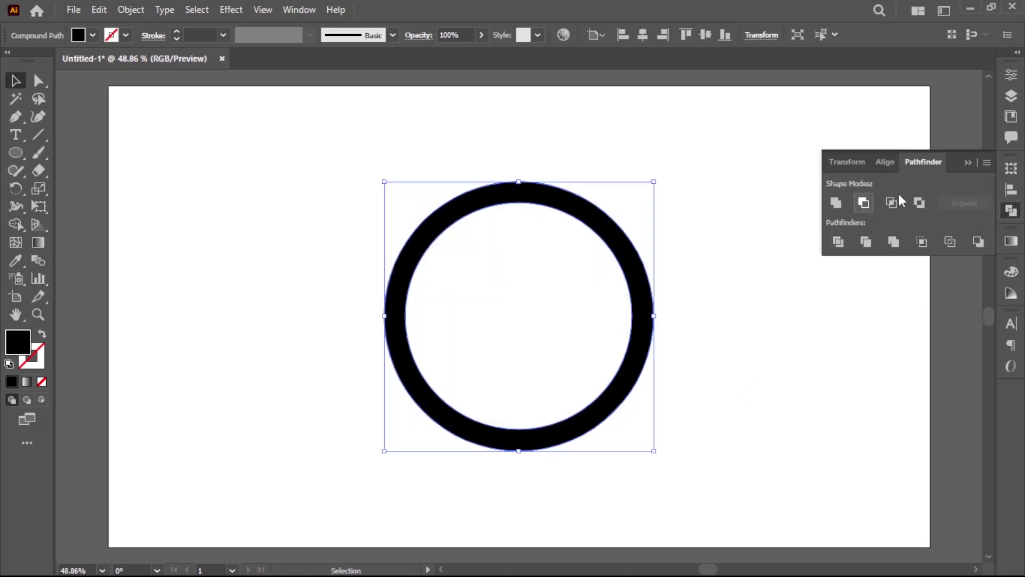
left_click(968, 162)
left_click(856, 269)
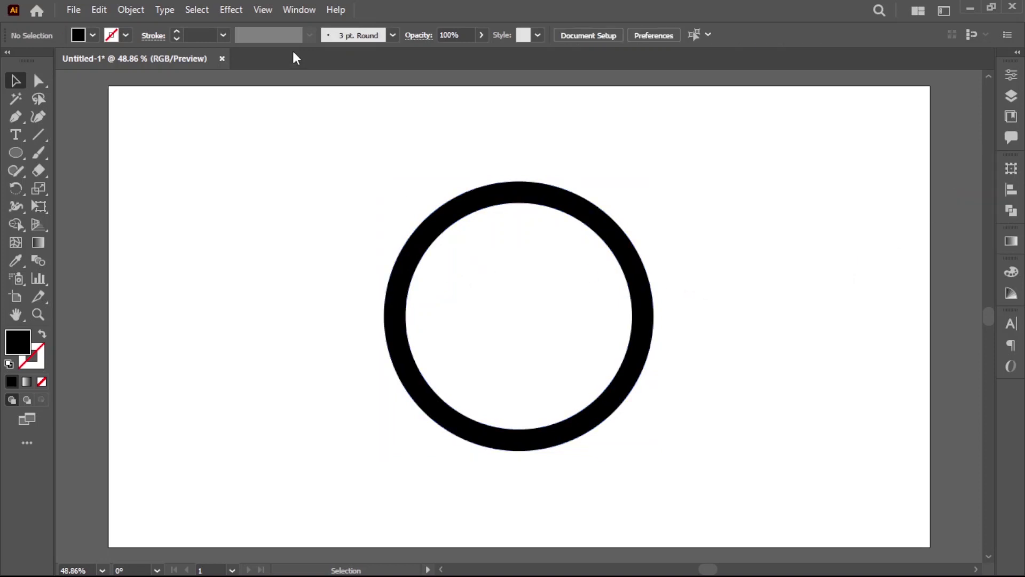
Step: Show rulers along the canvas edges and select the ring
left_click(257, 10)
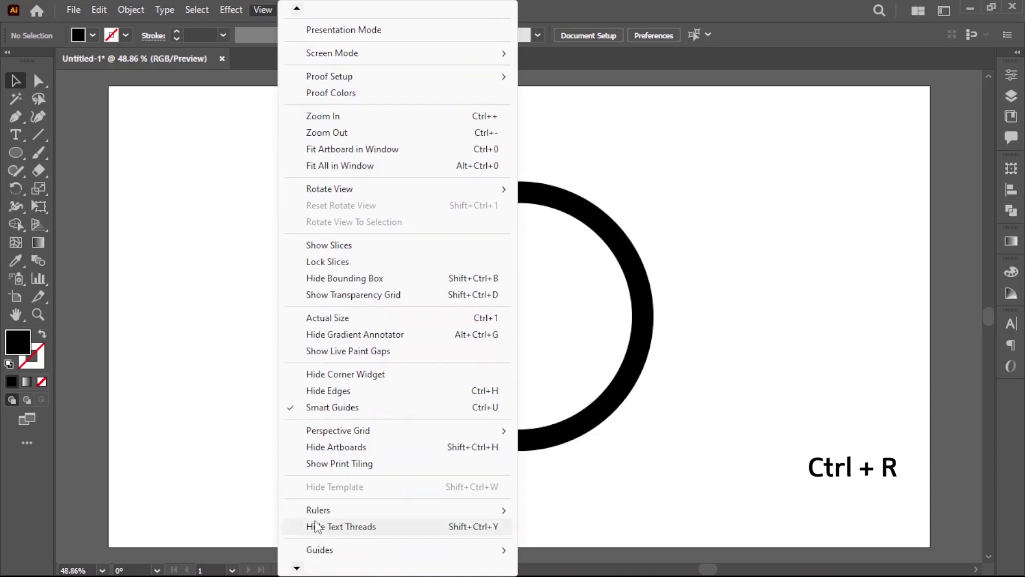
mouse_move(318, 510)
left_click(537, 509)
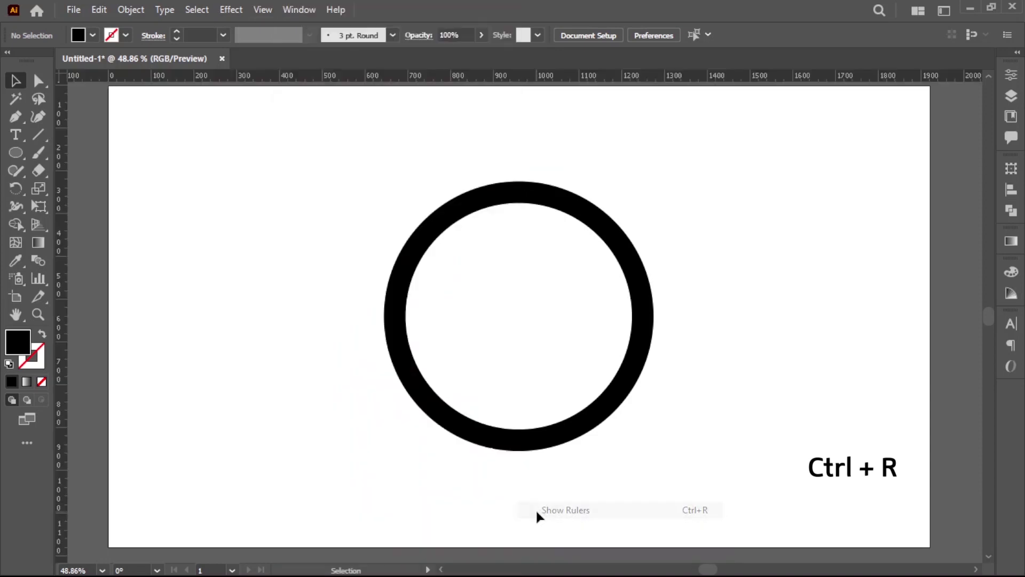
left_click(542, 446)
Step: Place a vertical and a horizontal guide crossing at the ring's centre
left_click_drag(65, 306, 521, 235)
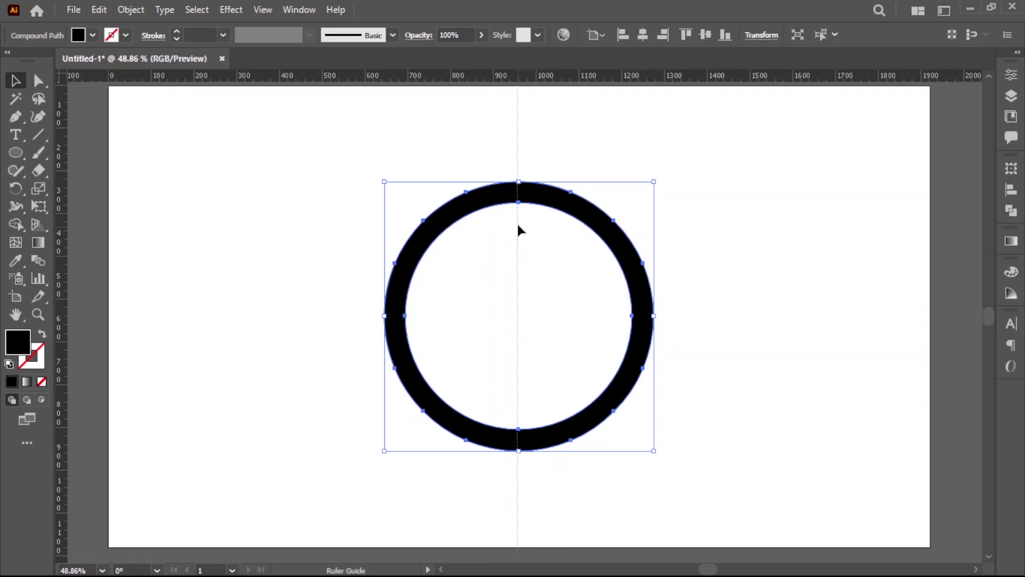
left_click_drag(519, 223, 520, 223)
left_click_drag(564, 79, 592, 318)
left_click(759, 350)
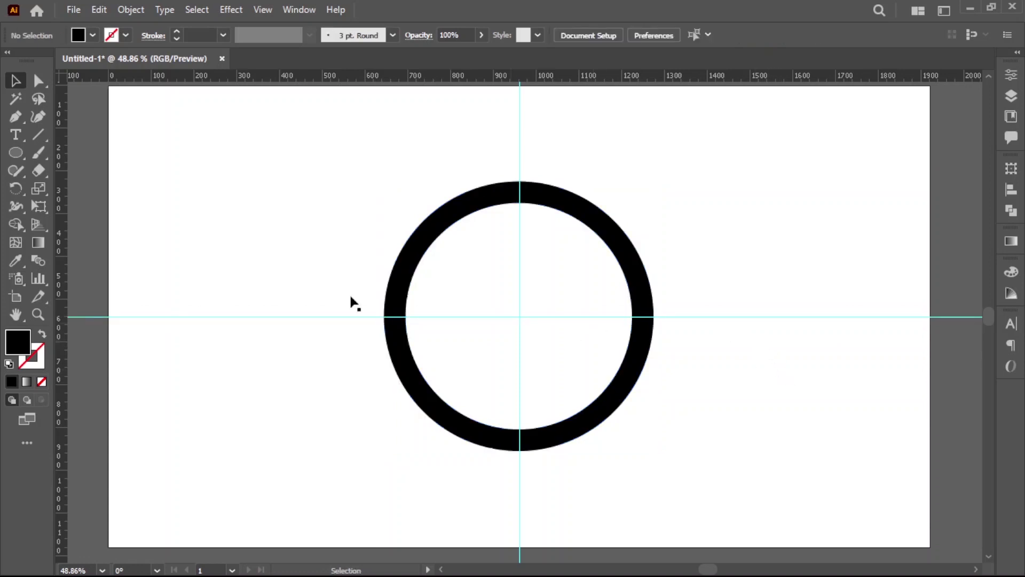
left_click_drag(16, 152, 52, 149)
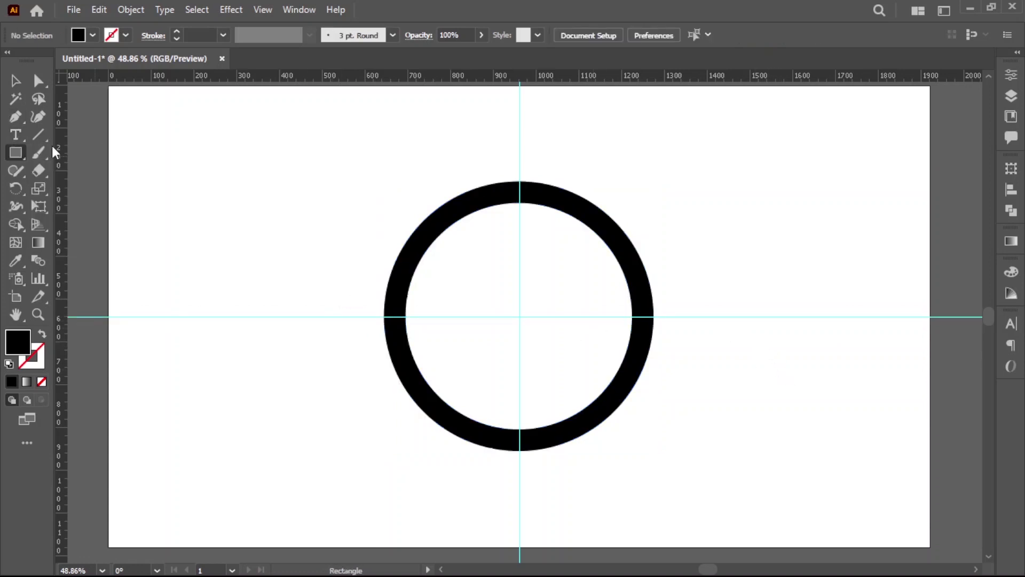
Step: Create a 50 × 1000 px black rectangle for the first vertical bar
left_click(386, 317)
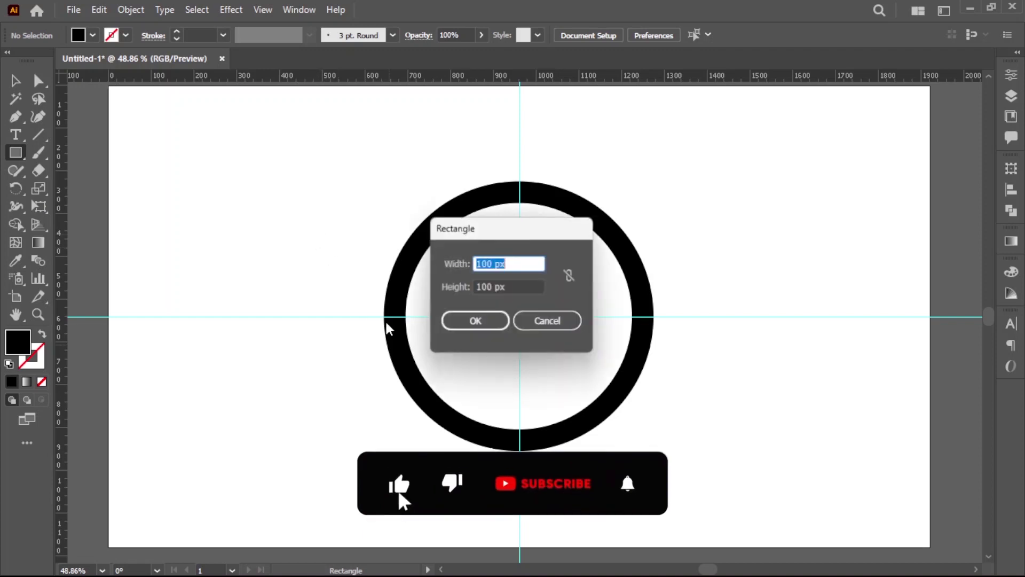
type("50")
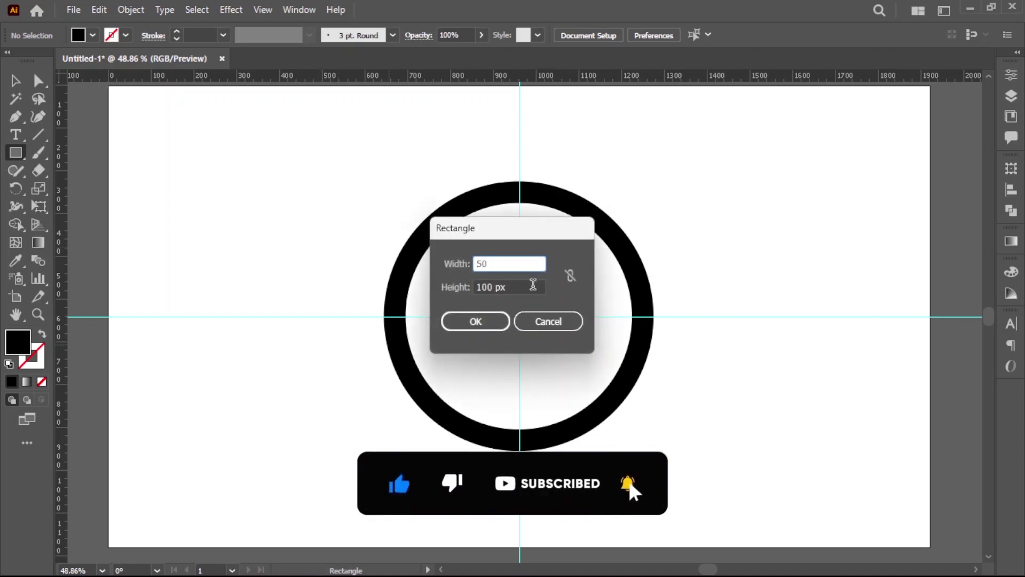
key("Tab")
type("1")
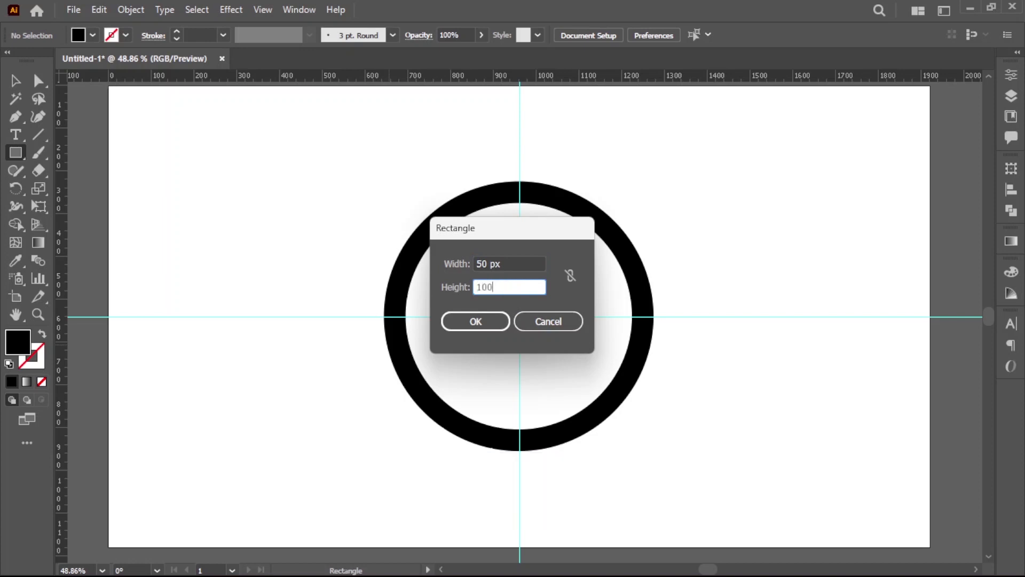
left_click(476, 321)
key("v")
left_click(364, 380)
Step: Position the bar over the ring's left side and duplicate it into four evenly spaced bars
left_click_drag(323, 390, 351, 283)
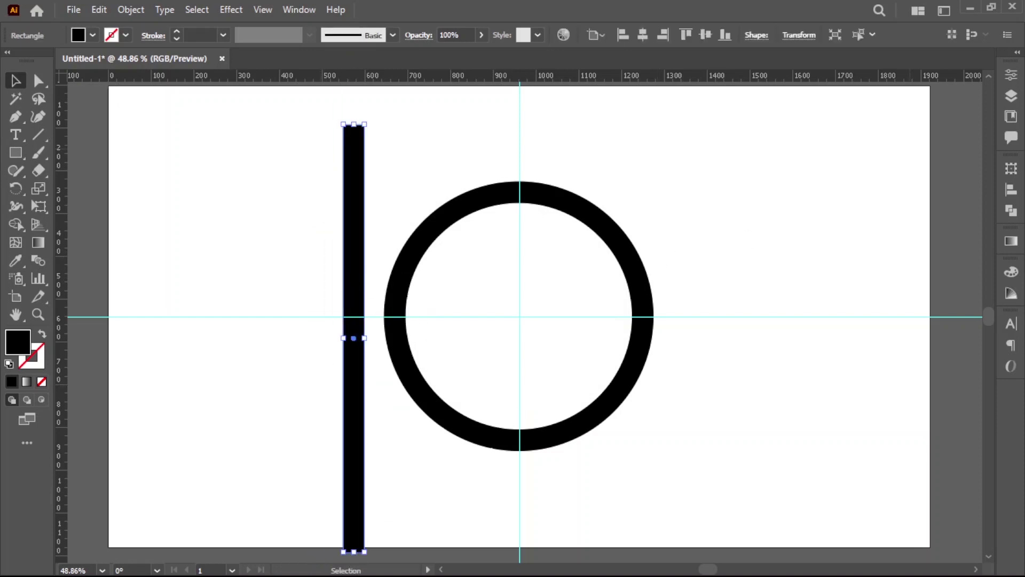
left_click(374, 412)
left_click_drag(363, 410, 451, 380)
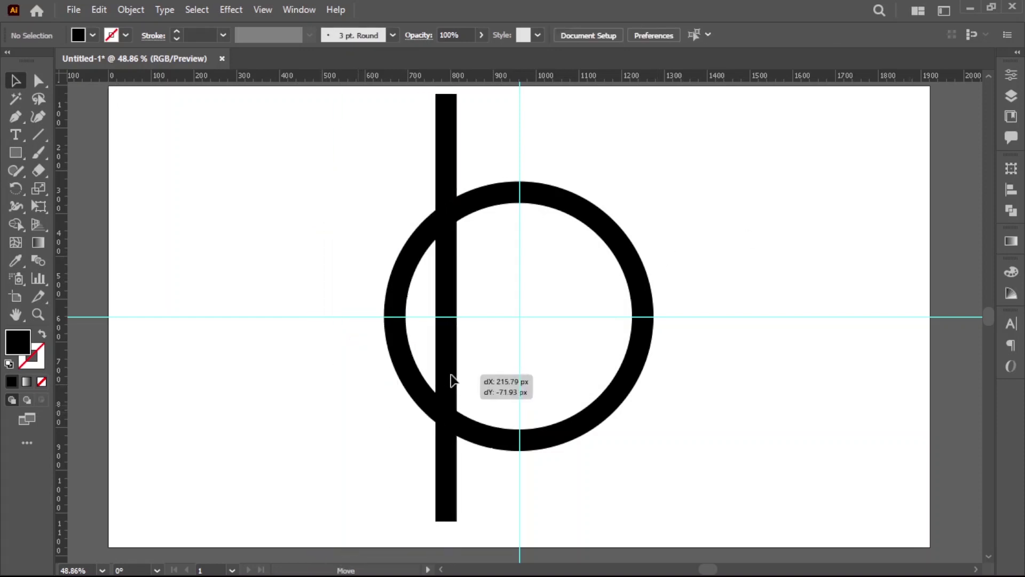
left_click_drag(452, 381, 497, 363)
left_click(472, 369)
key("ctrl+d")
key("ctrl+d")
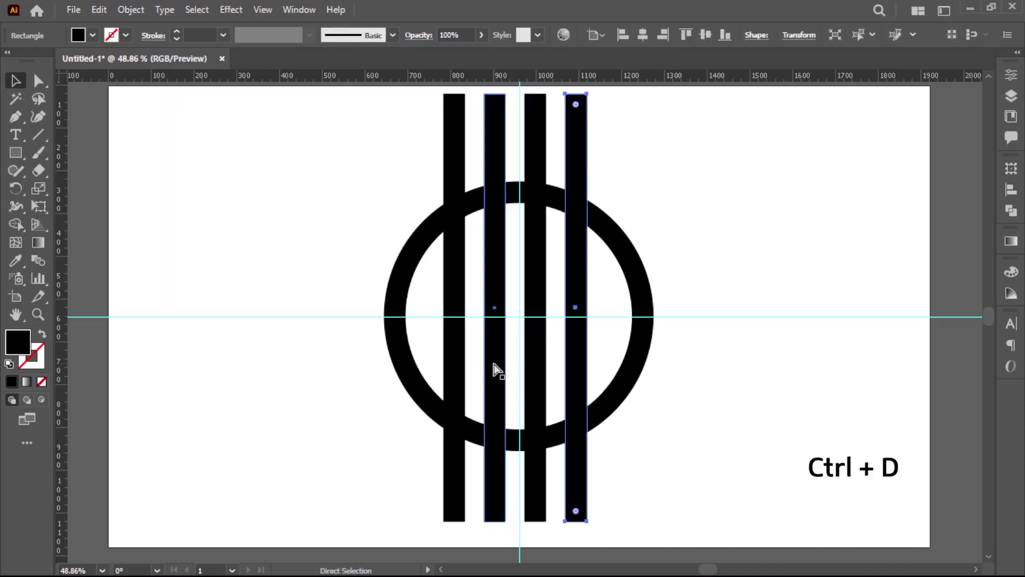
left_click(689, 392)
Step: Group the four vertical bars
left_click_drag(438, 134, 625, 152)
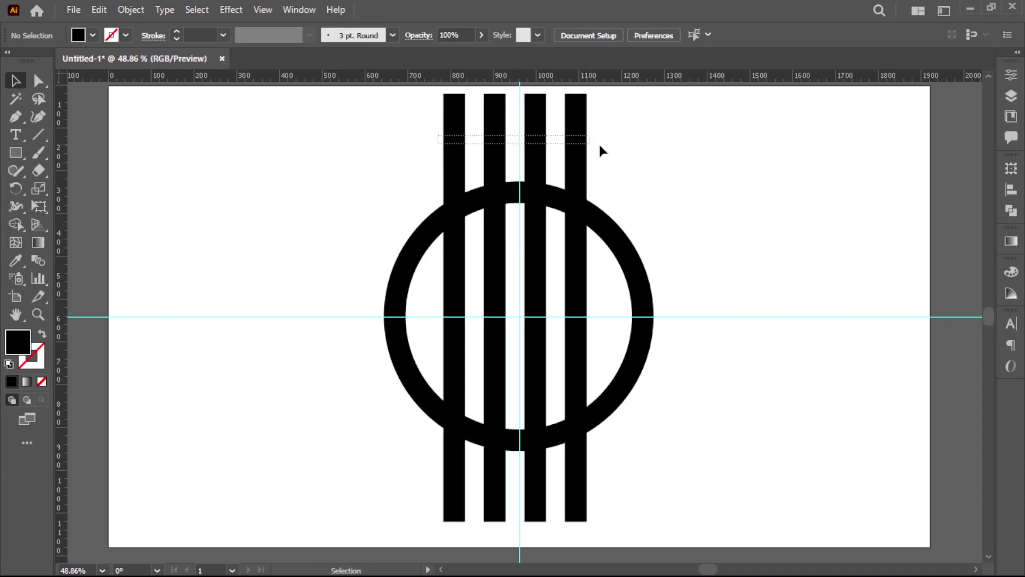
left_click(1011, 190)
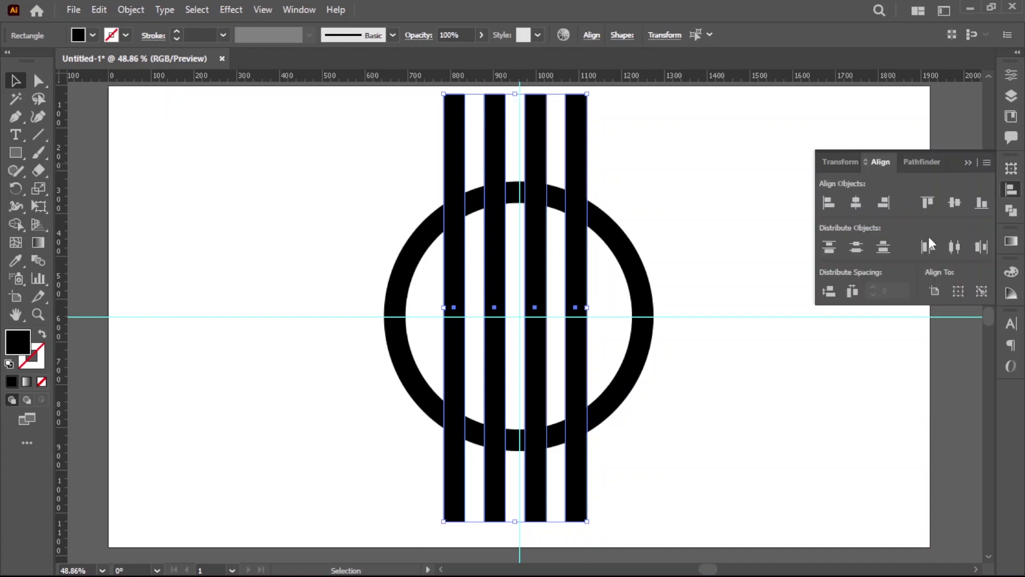
right_click(682, 224)
left_click(722, 318)
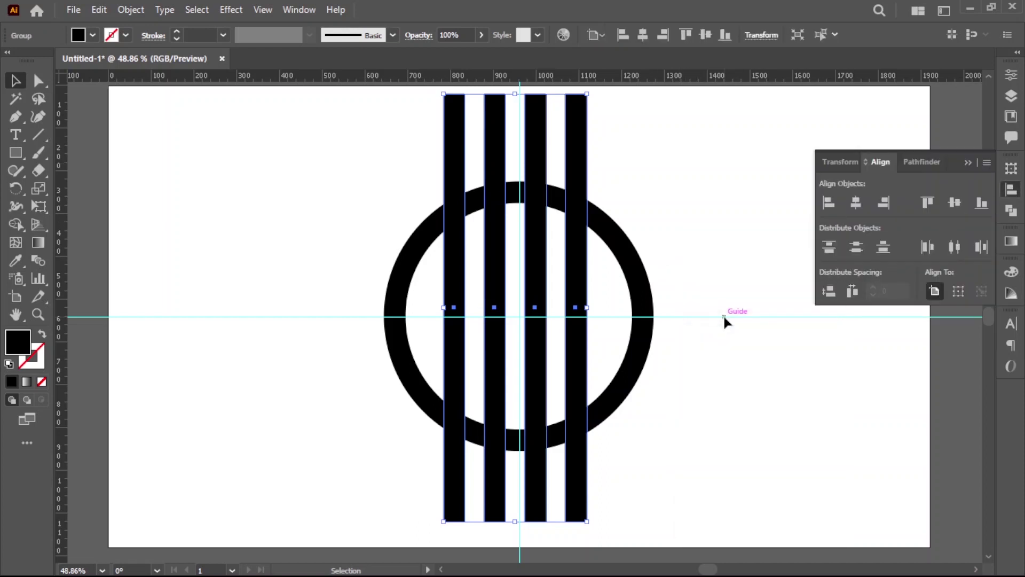
left_click(675, 275)
left_click(583, 180)
Step: Centre the bar group on the ring horizontally and vertically
left_click(639, 267, "shift")
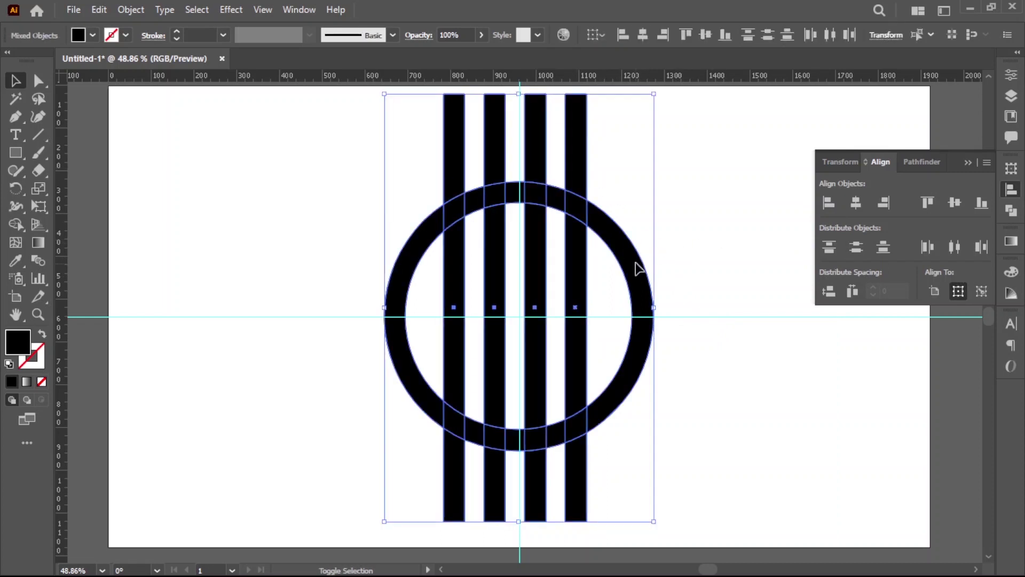
left_click(855, 205)
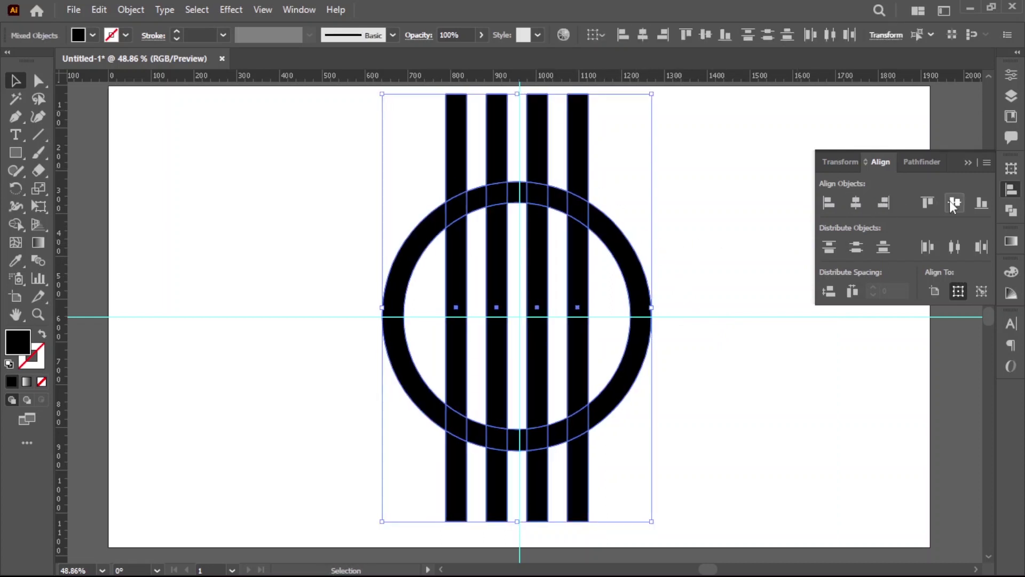
left_click(953, 205)
left_click(761, 273)
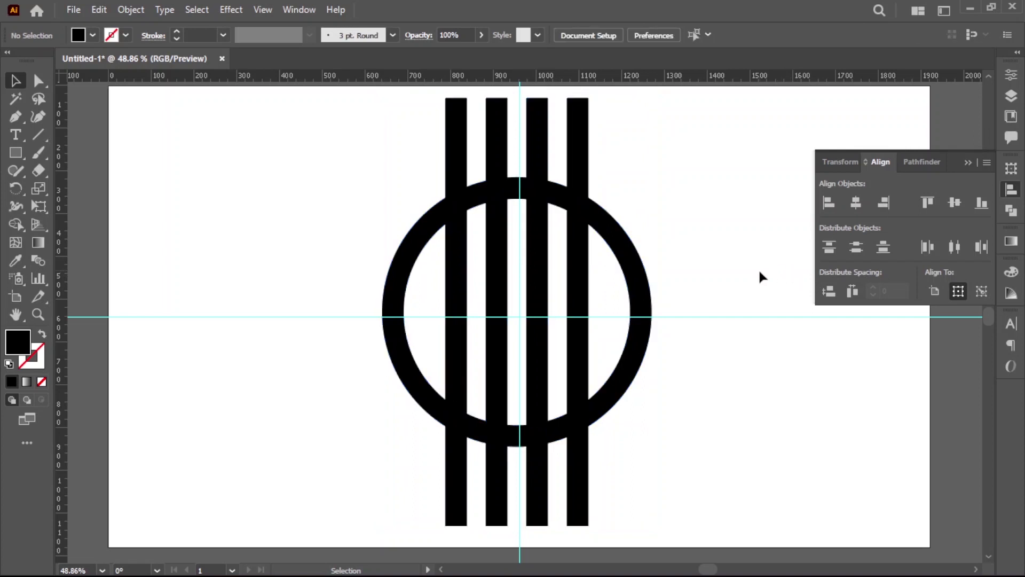
left_click(968, 163)
Step: Create a 1000 × 50 px horizontal bar rectangle
left_click(16, 153)
left_click(307, 281)
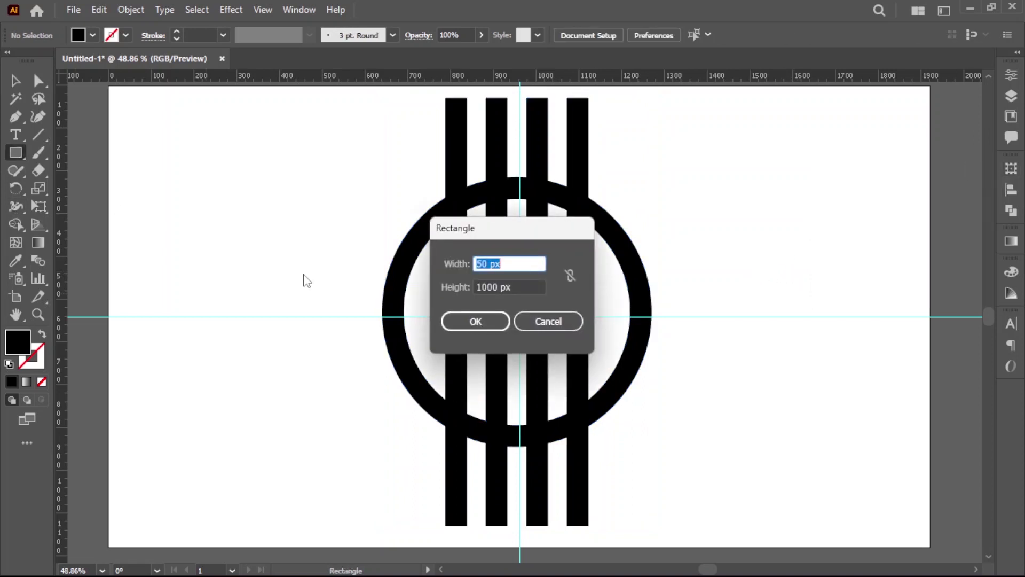
type("1000")
key("Tab")
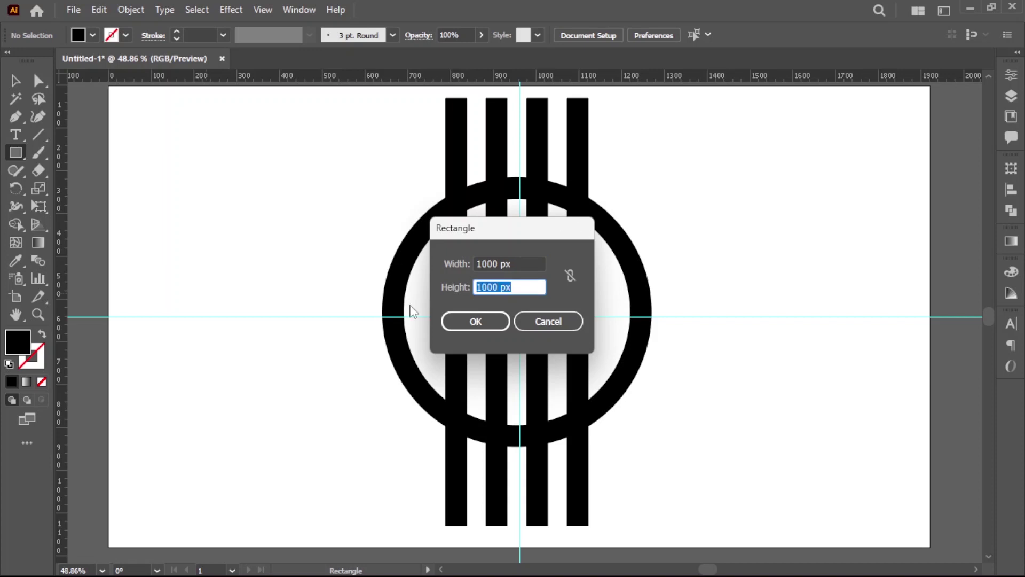
type("50")
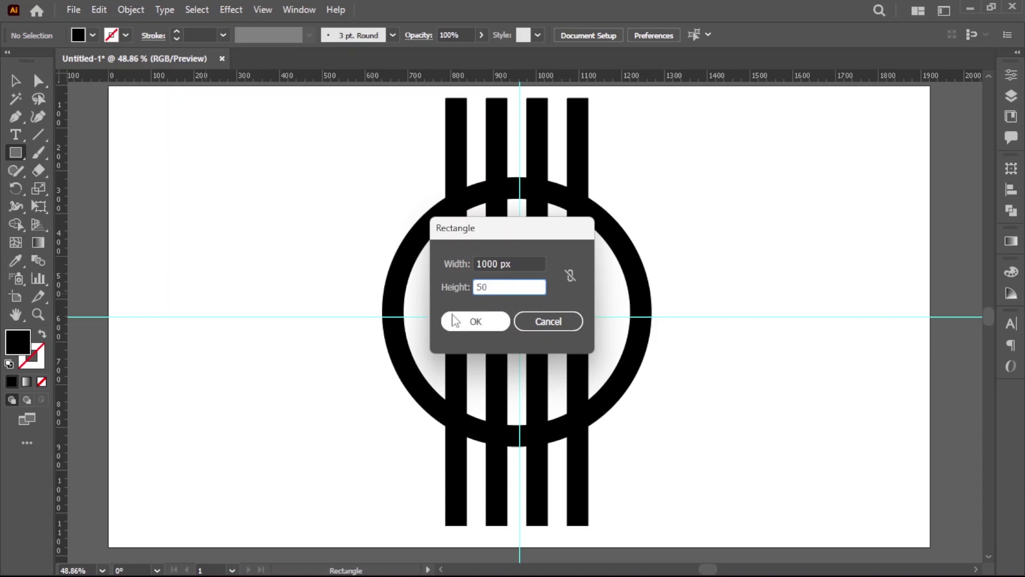
left_click(461, 321)
Step: Move the bar onto the horizontal guide, hide the guides, and select all artwork
left_click(15, 82)
left_click(200, 305)
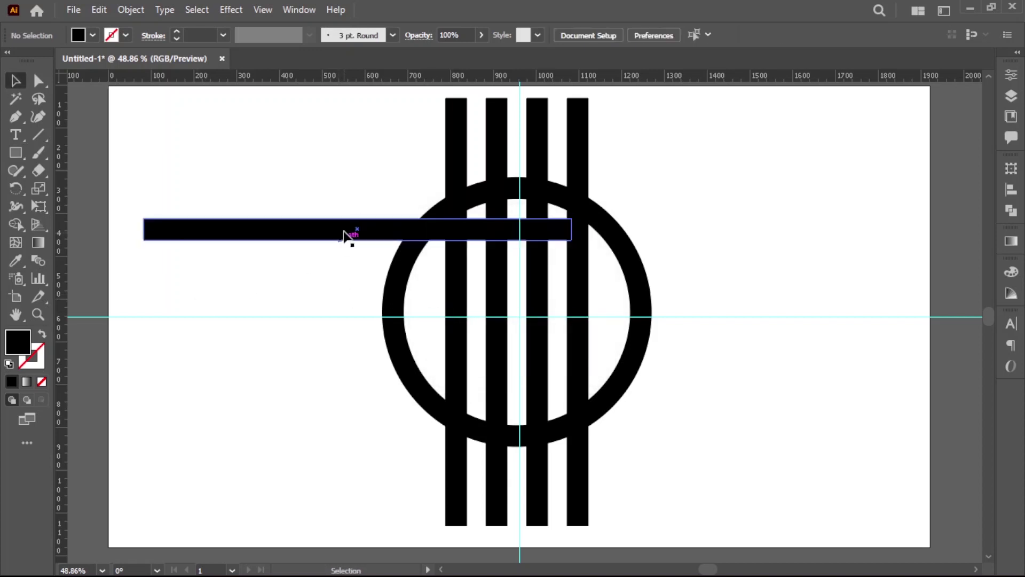
left_click_drag(346, 234, 497, 323)
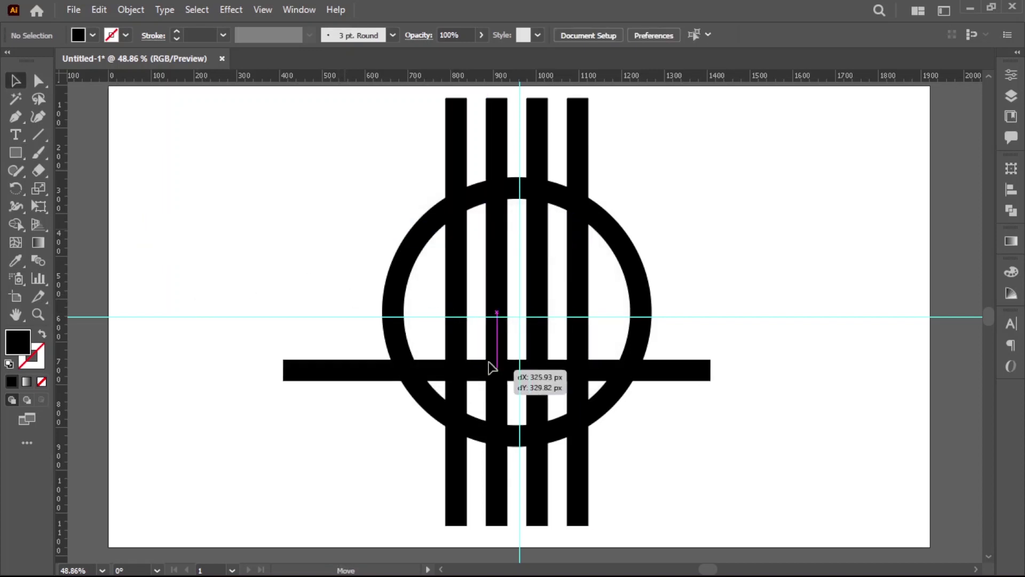
left_click(683, 399)
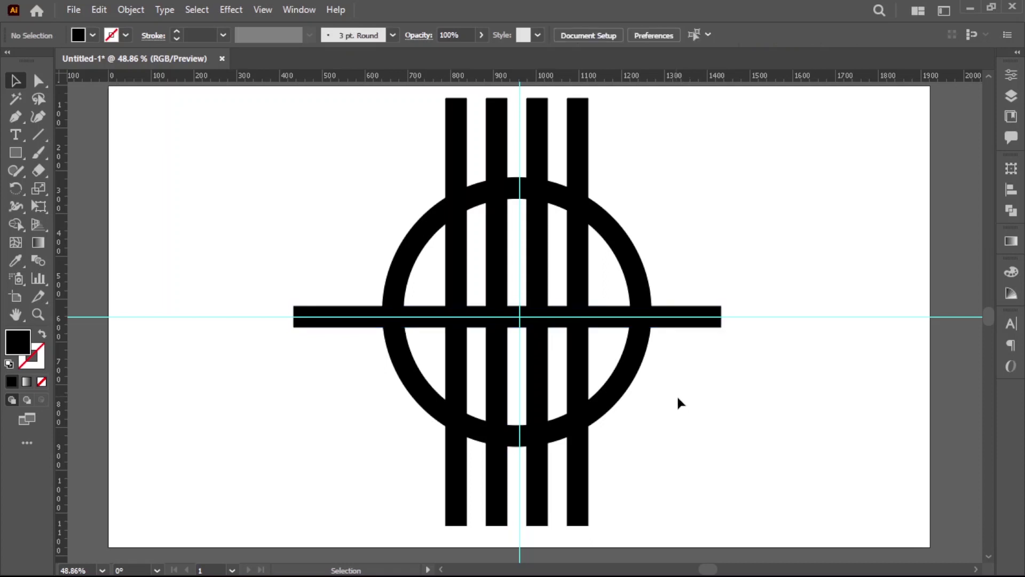
right_click(679, 401)
left_click(733, 273)
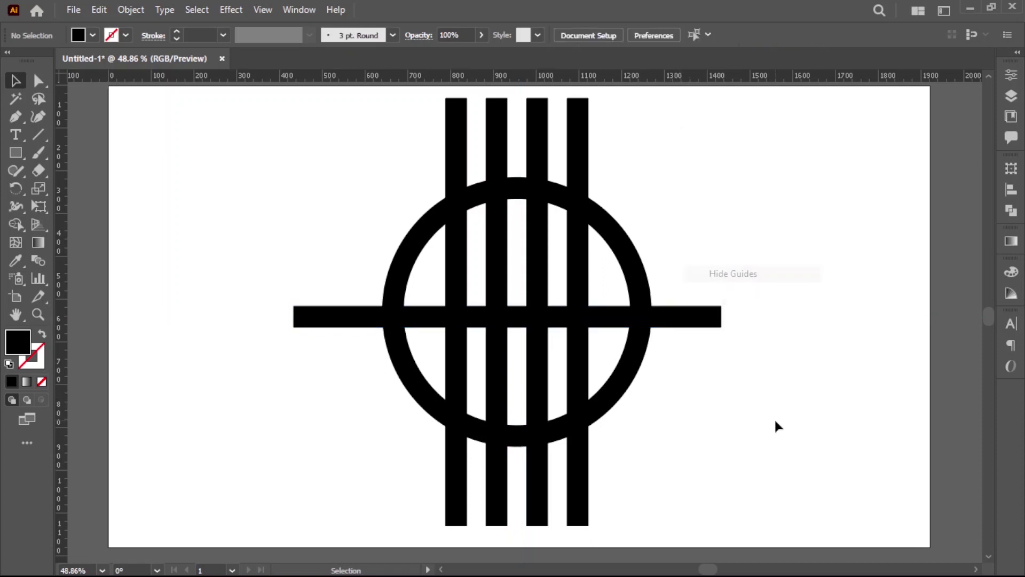
left_click_drag(331, 202, 785, 453)
Step: Trim all bar ends sticking out beyond the ring with the Shape Builder
left_click(16, 224)
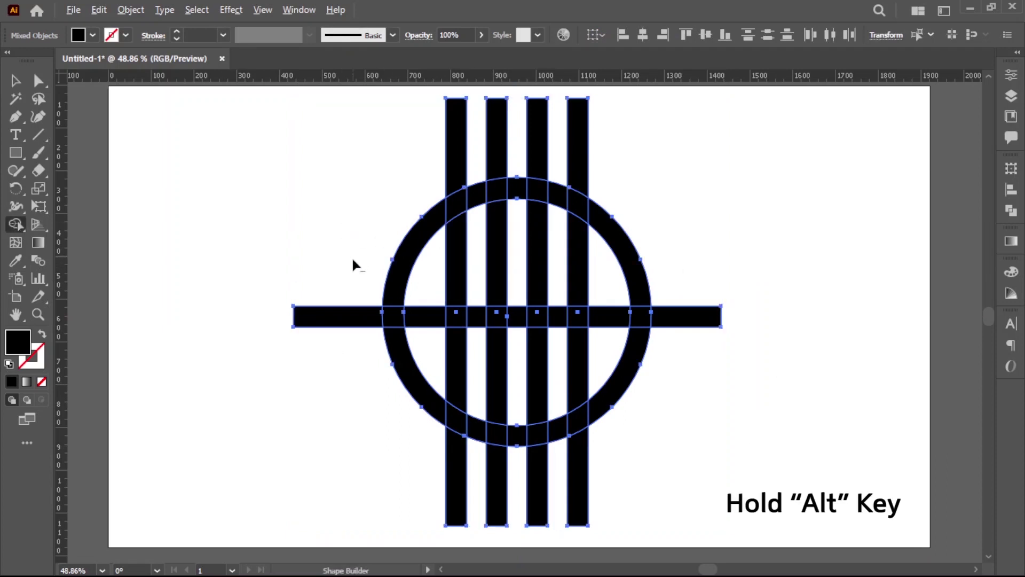
left_click(338, 317, "alt")
left_click_drag(424, 151, 699, 155)
left_click_drag(416, 483, 598, 484, "alt")
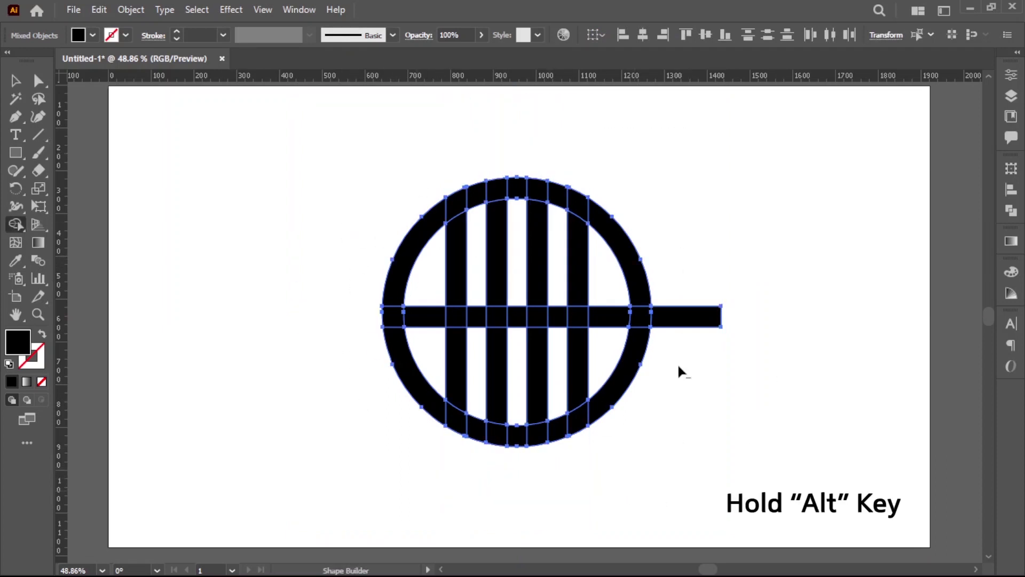
left_click(691, 313, "alt")
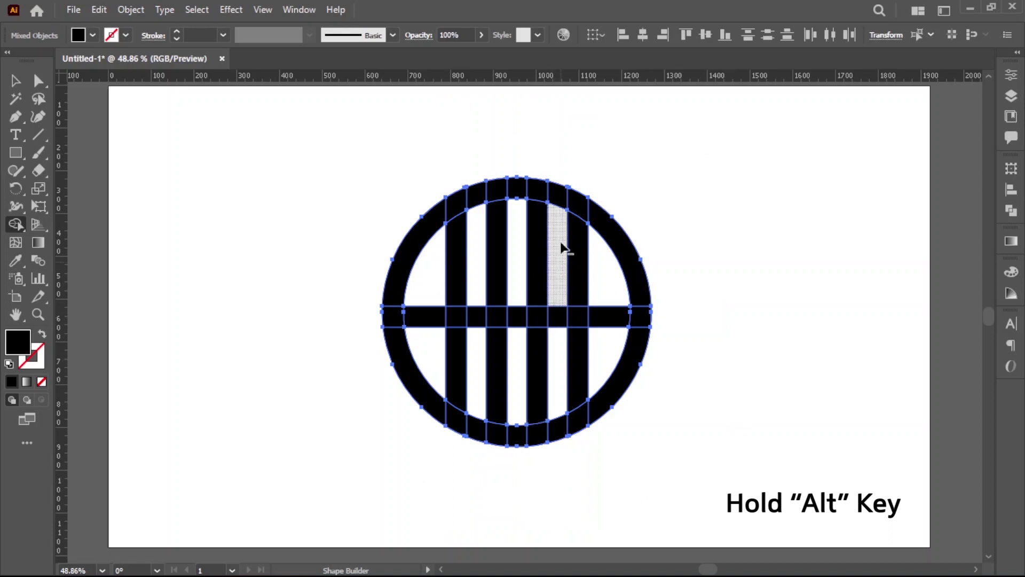
Step: Delete ring and crossbar pieces between the bars to separate three letter shapes
left_click(557, 194, "alt")
left_click(558, 430, "alt")
left_click(557, 316, "alt")
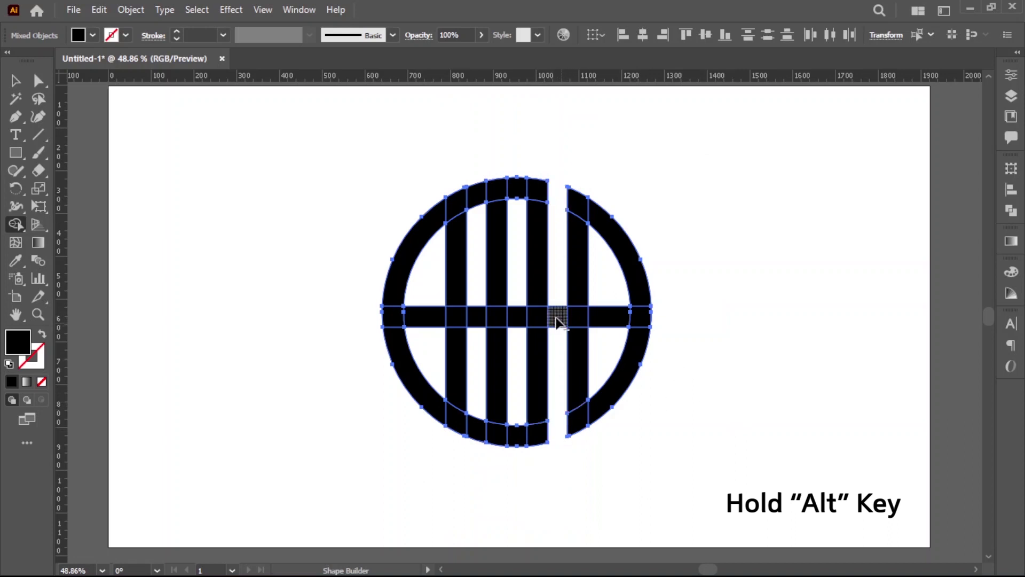
left_click(476, 193, "alt")
left_click(477, 316, "alt")
left_click(479, 433, "alt")
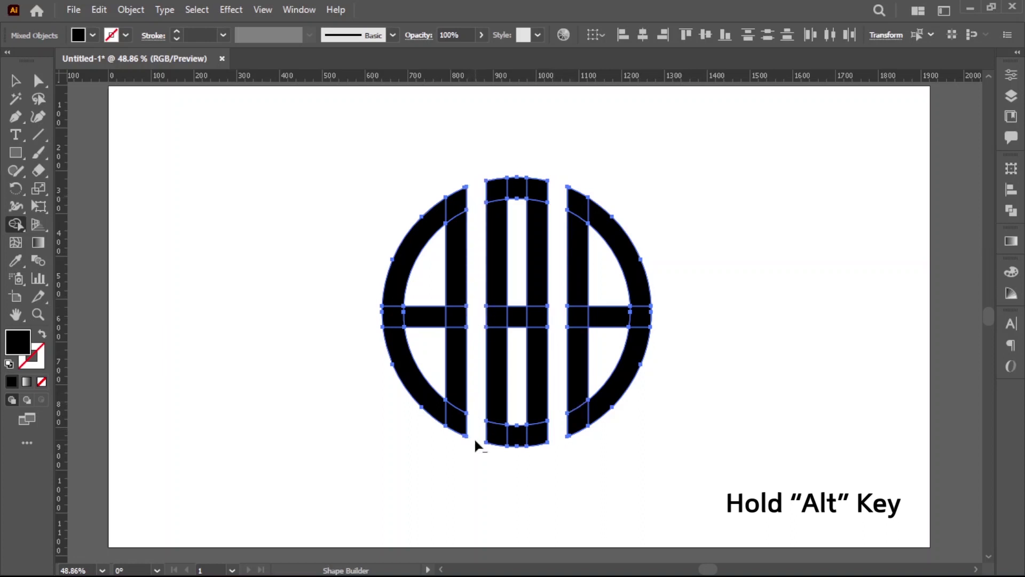
left_click(517, 435, "alt")
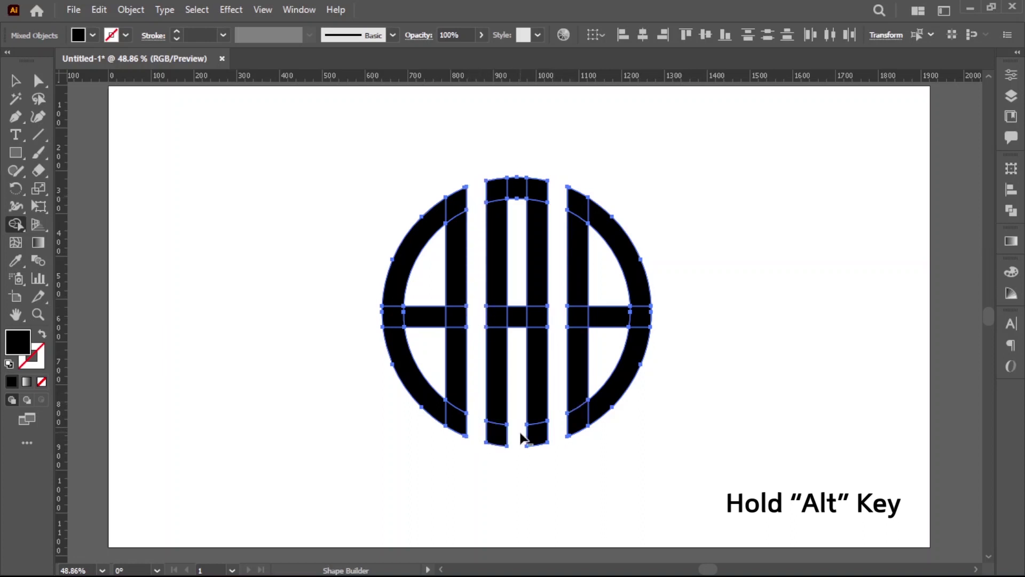
left_click(516, 188, "alt")
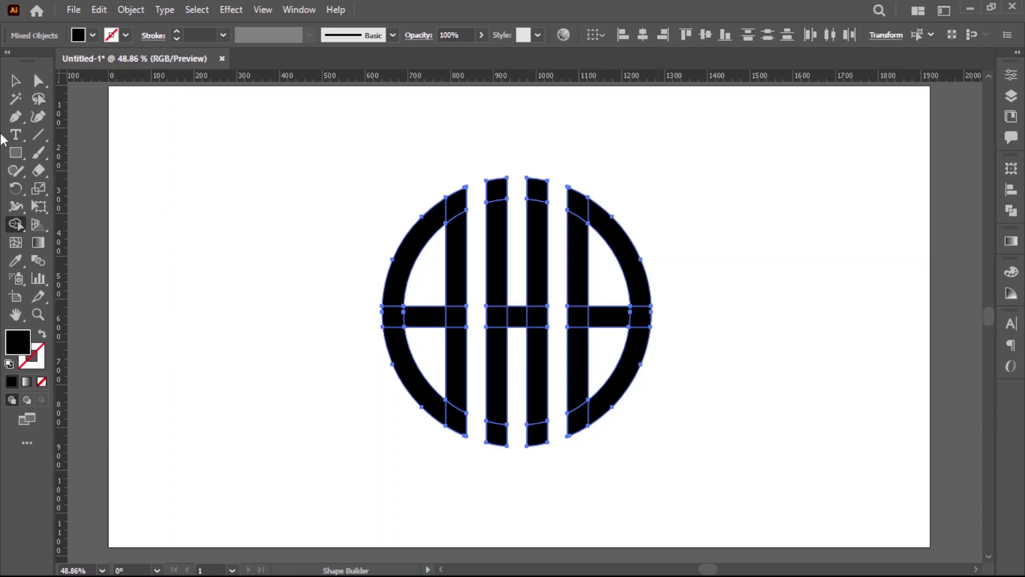
left_click(16, 82)
Step: Add a 50 px offset path around the right letter's crossbar
left_click(772, 355)
left_click(635, 320)
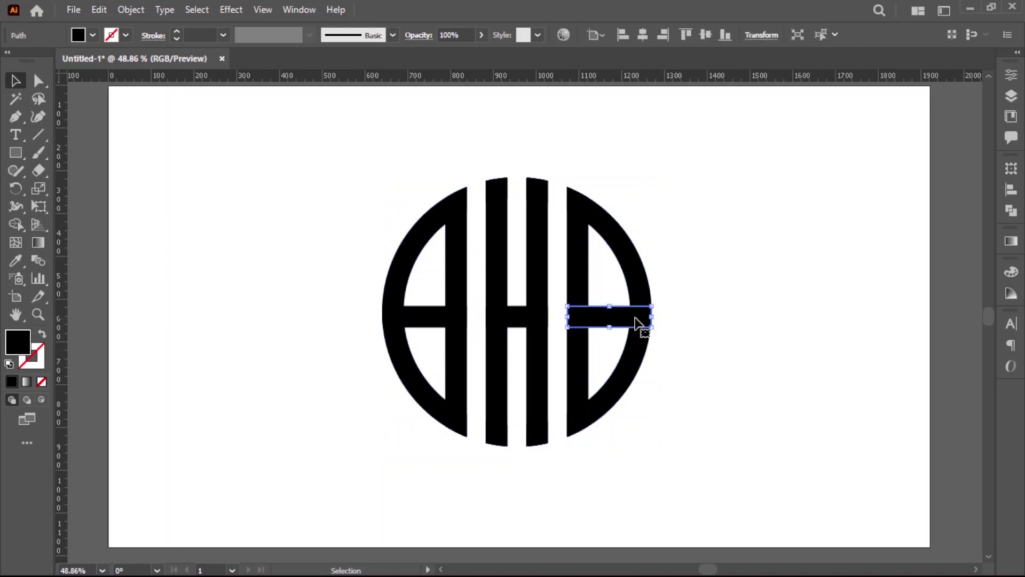
left_click(140, 11)
mouse_move(187, 380)
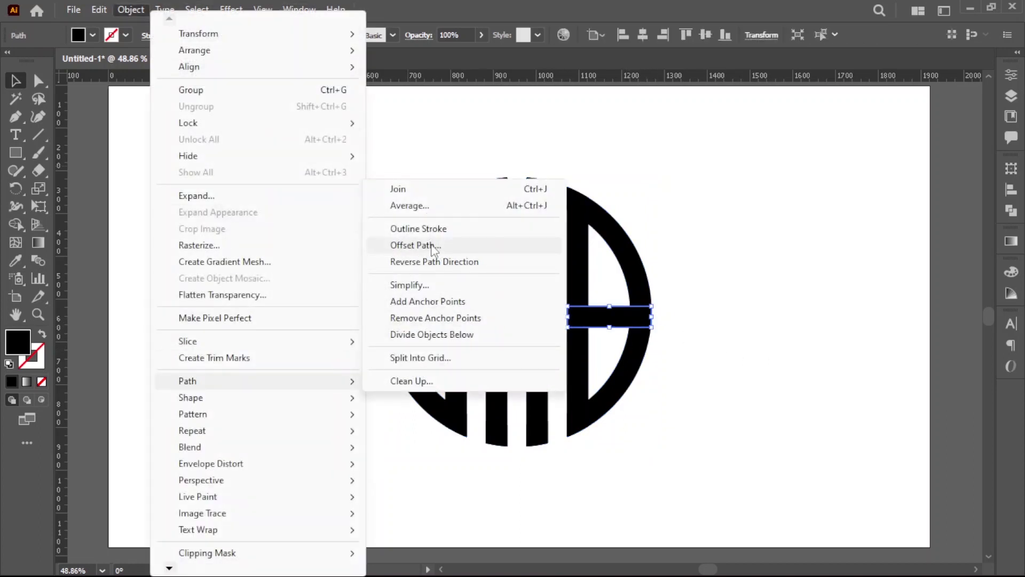
left_click(433, 245)
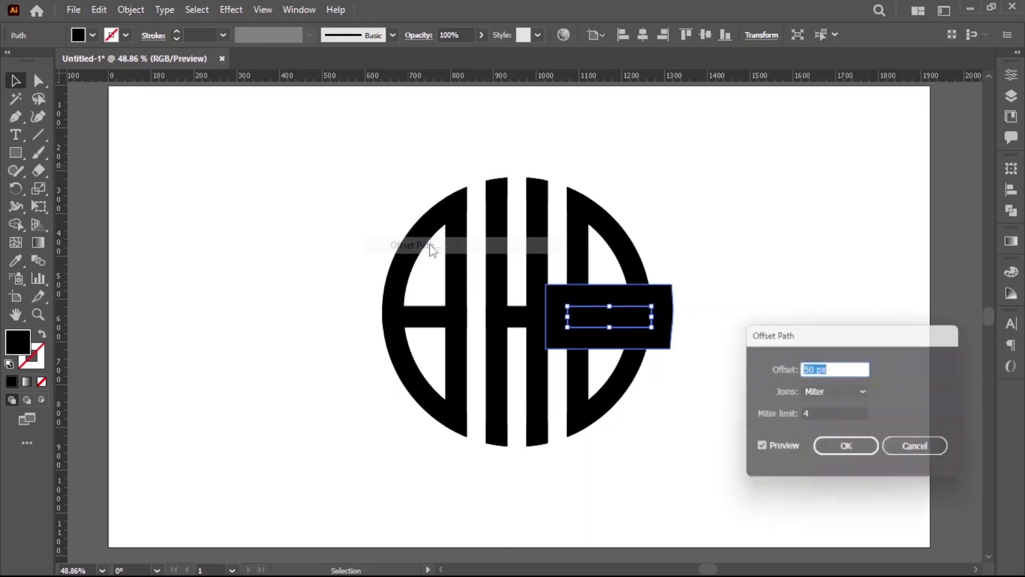
left_click(844, 449)
Step: Cut the ring above and below the crossbar and delete the leftover offset piece
left_click_drag(709, 351, 613, 280)
key("ctrl+a")
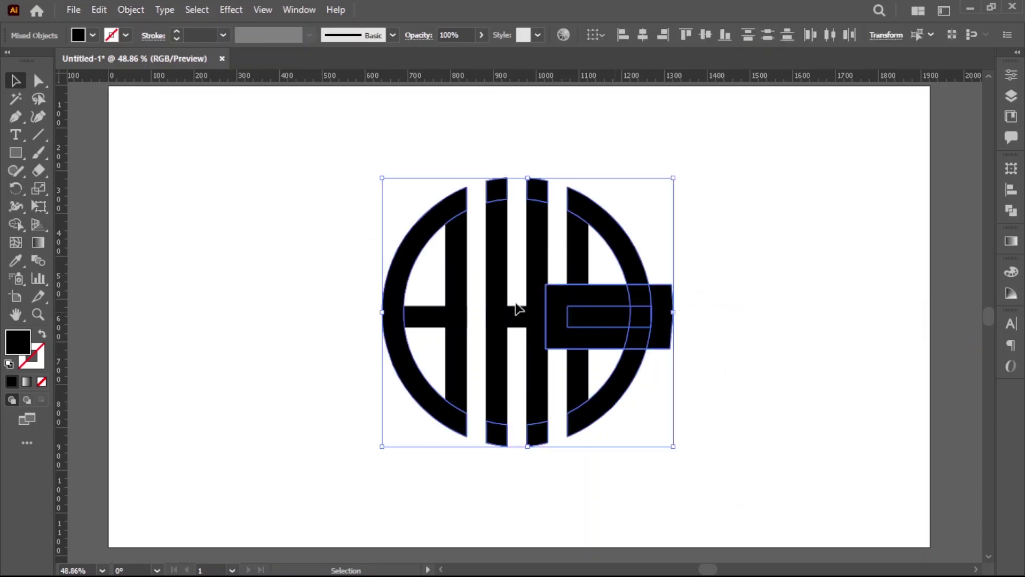
left_click(16, 224)
left_click(649, 294, "alt")
left_click(638, 338, "alt")
left_click(16, 81)
left_click(741, 243)
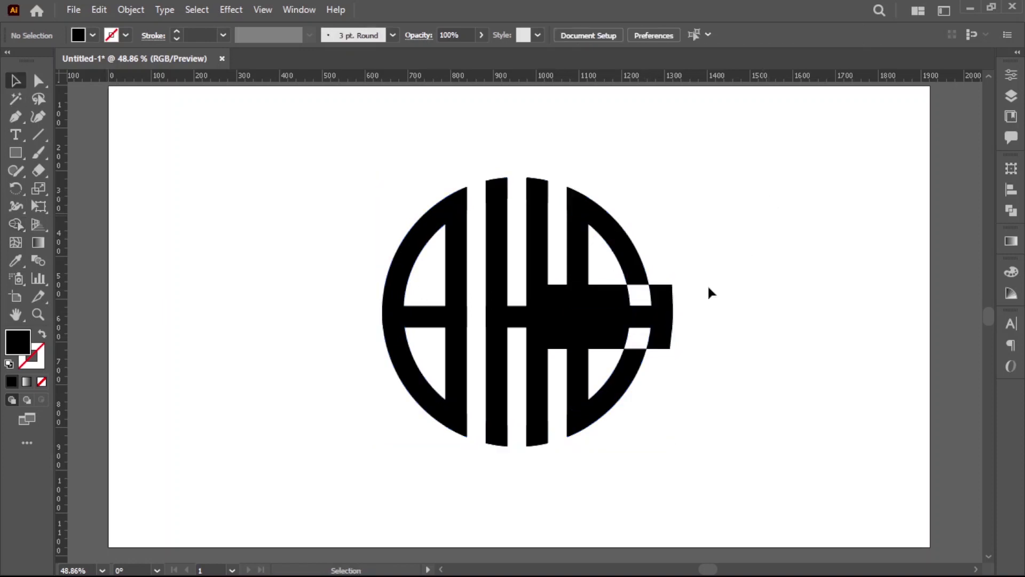
left_click_drag(669, 299, 755, 331)
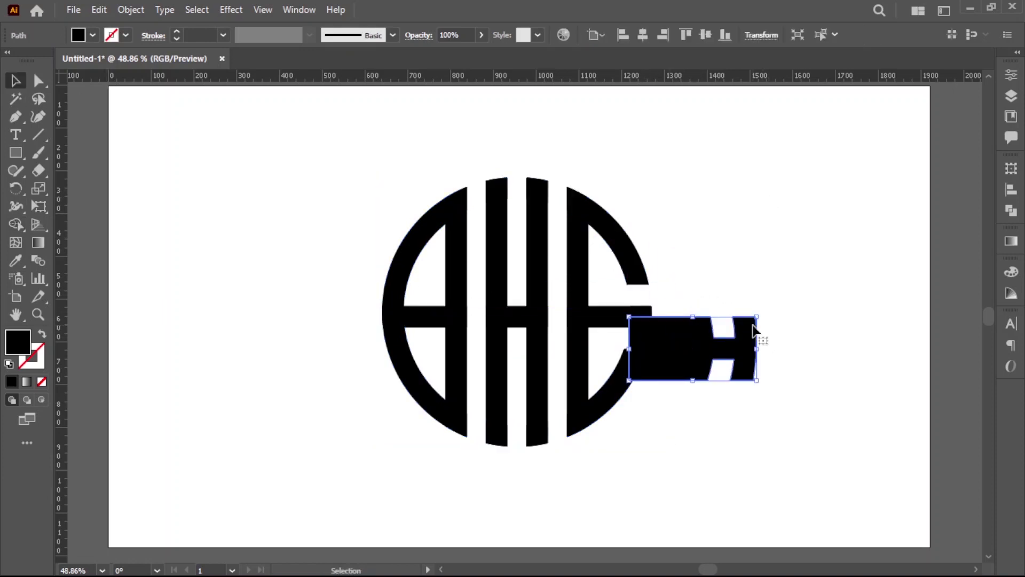
key("Delete")
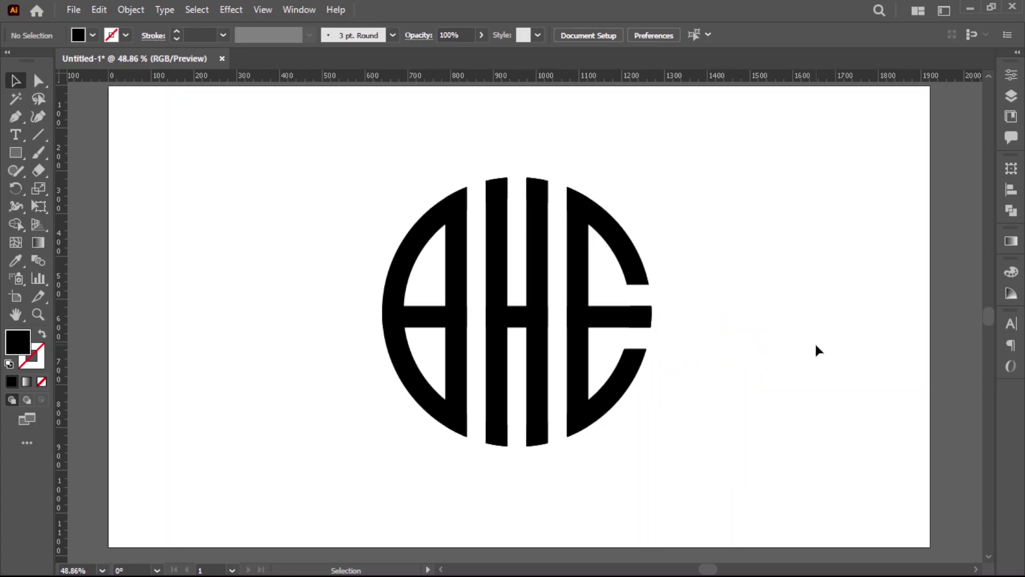
Step: Draw a tall rectangle over the A's lower-left leg
left_click(21, 152)
left_click_drag(404, 330, 445, 436)
key("v")
left_click(276, 309)
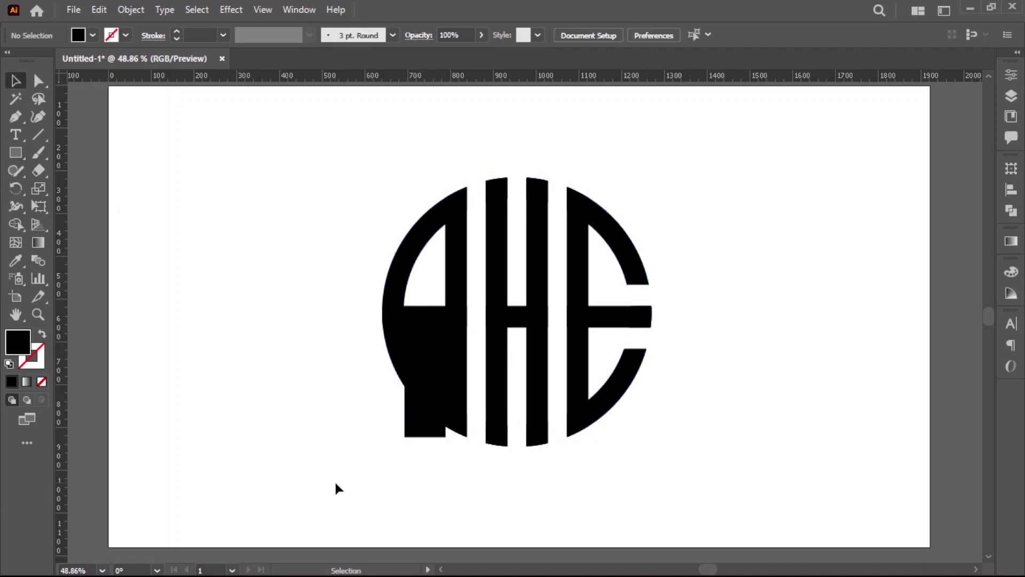
Step: Fill the rectangle white by eyedropper-sampling the blank artboard, then select everything
left_click(434, 419)
left_click(15, 261)
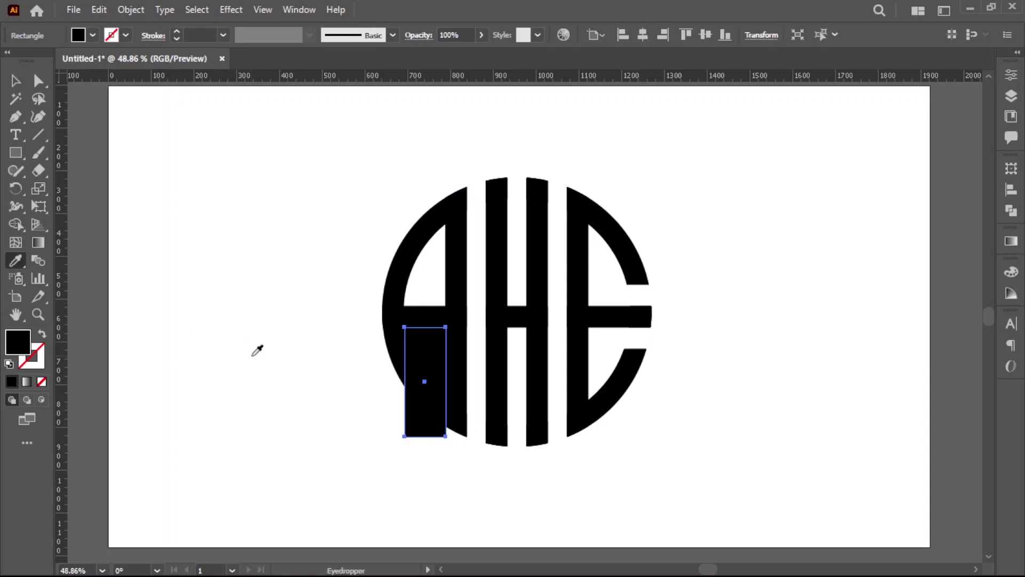
left_click(253, 347)
key("v")
left_click(232, 328)
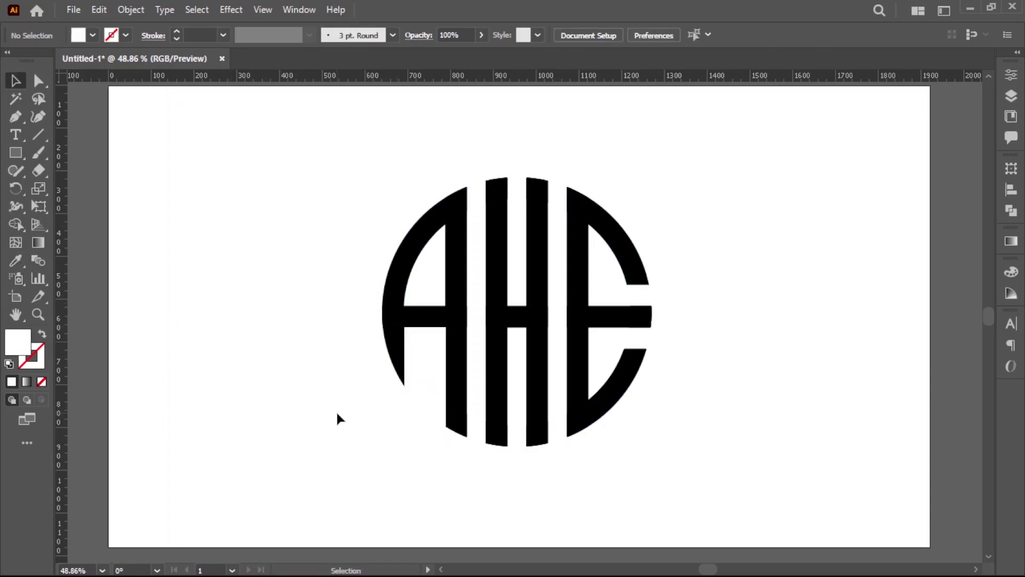
key("ctrl+a")
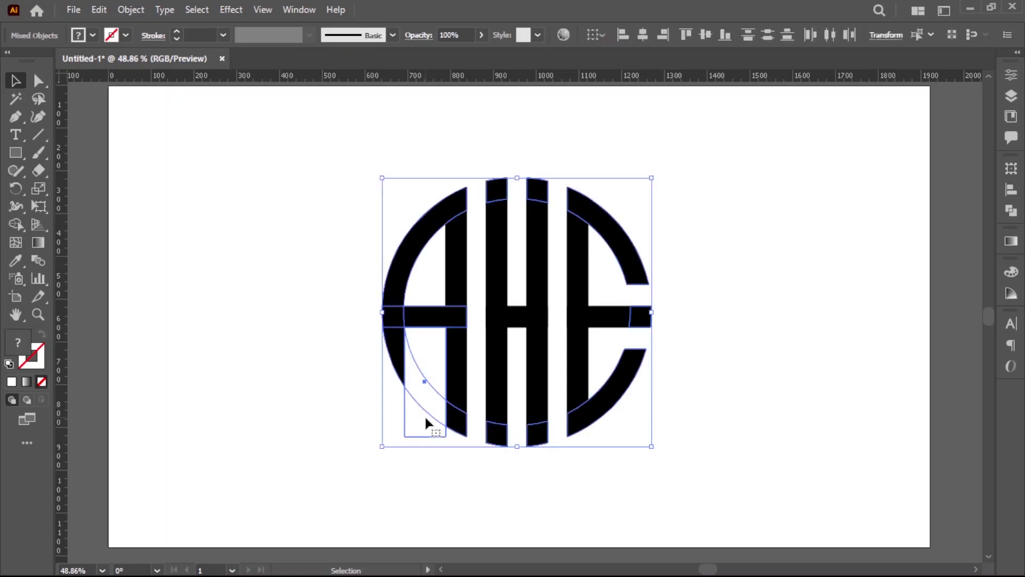
Step: Delete the A's lower-left leg piece under the rectangle with the Shape Builder
left_click(15, 224)
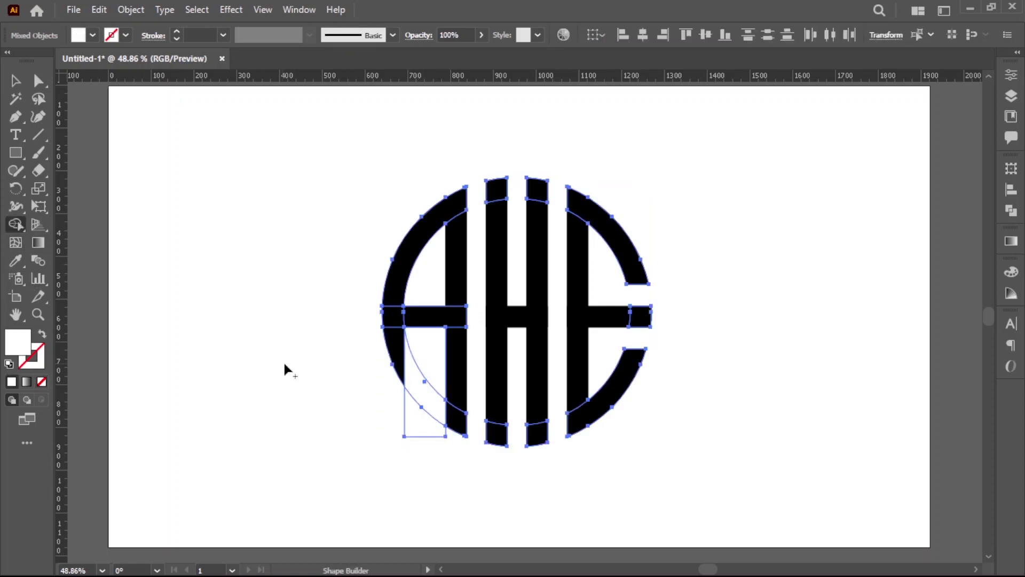
left_click_drag(418, 344, 428, 460)
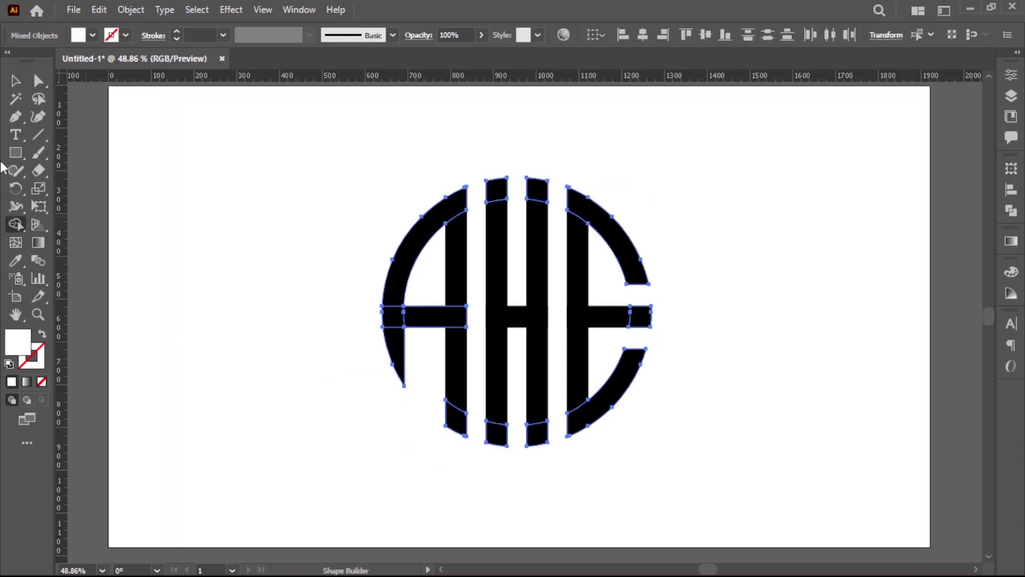
left_click(14, 85)
left_click(279, 285)
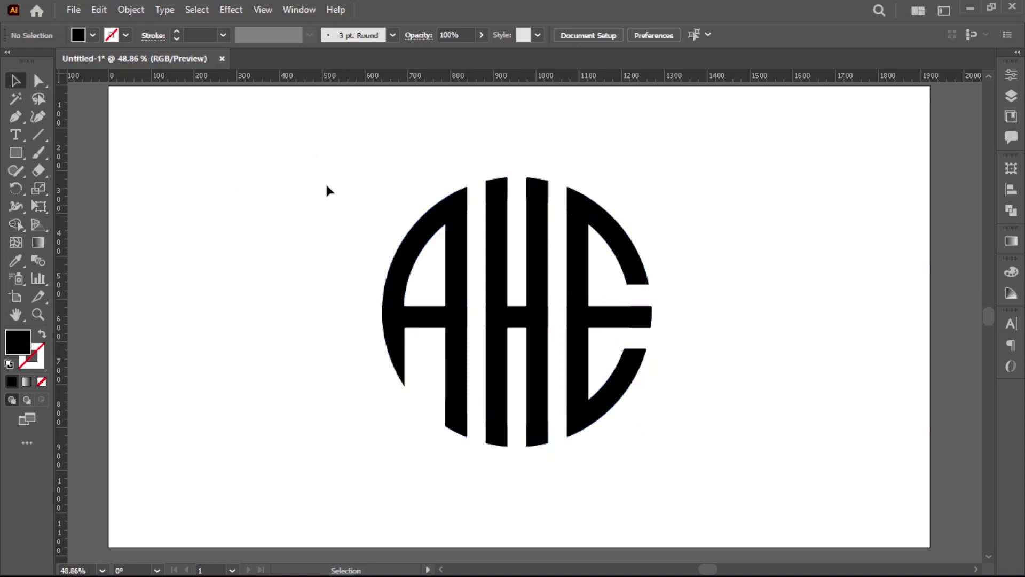
key("ctrl+a")
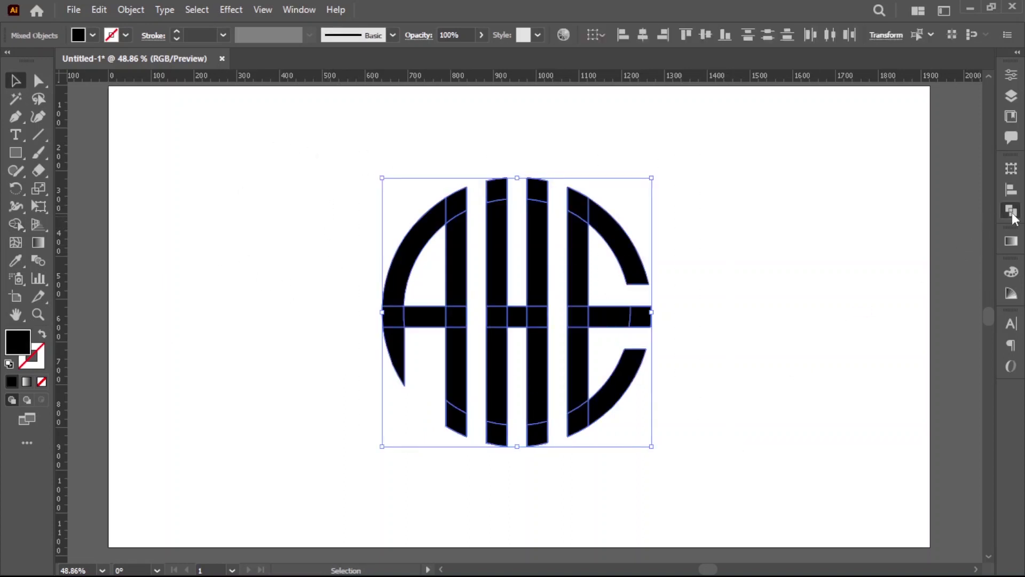
Step: Unite all monogram pieces into one shape and show the guides again
left_click(1011, 210)
left_click(836, 202)
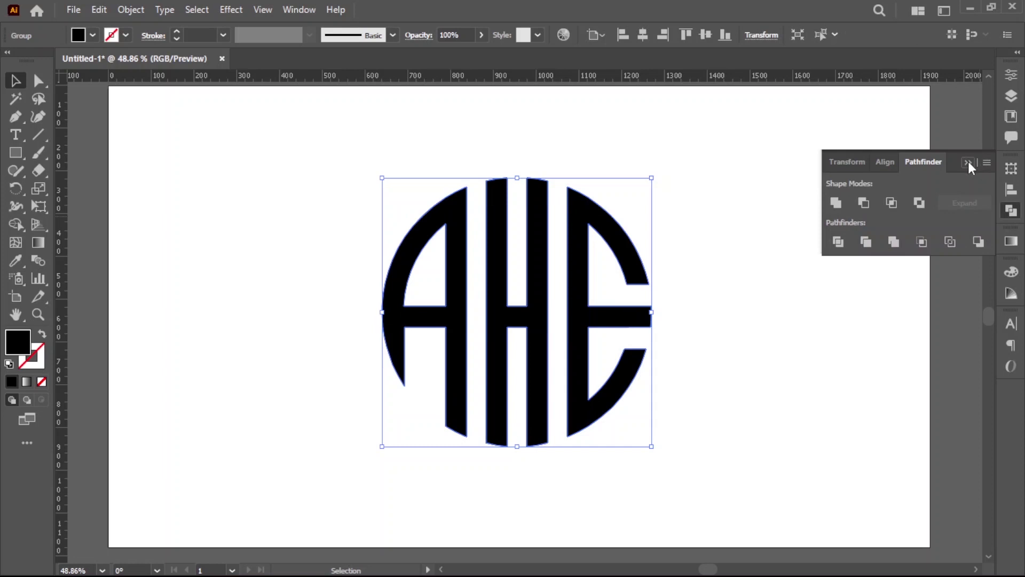
left_click(968, 163)
left_click(740, 398)
right_click(346, 348)
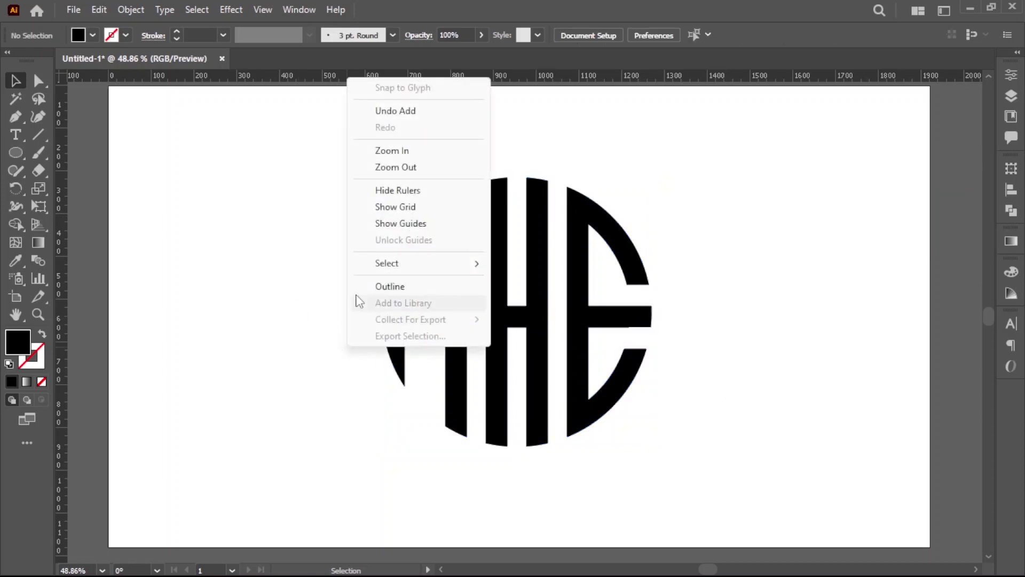
left_click(382, 222)
left_click(16, 153)
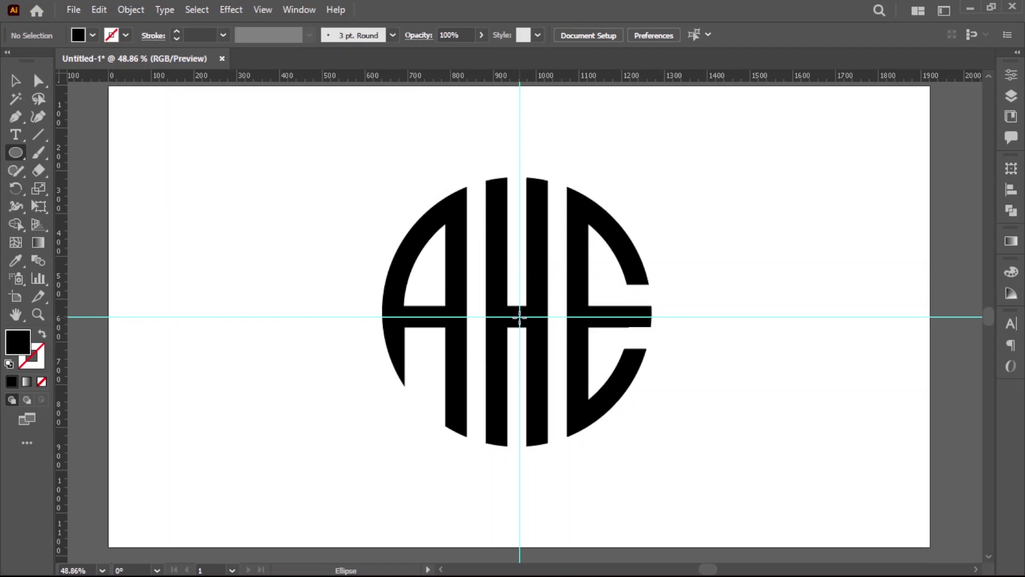
Step: Draw a circle from the guide intersection as a 50 pt black outline ring scaled to 800 px
left_click_drag(519, 317, 686, 477)
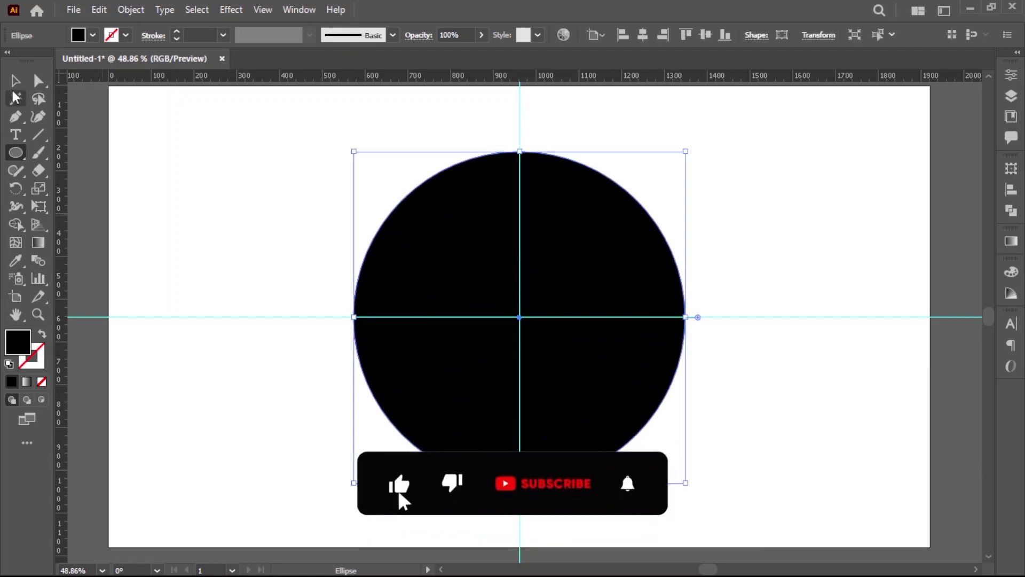
left_click(16, 80)
left_click(43, 334)
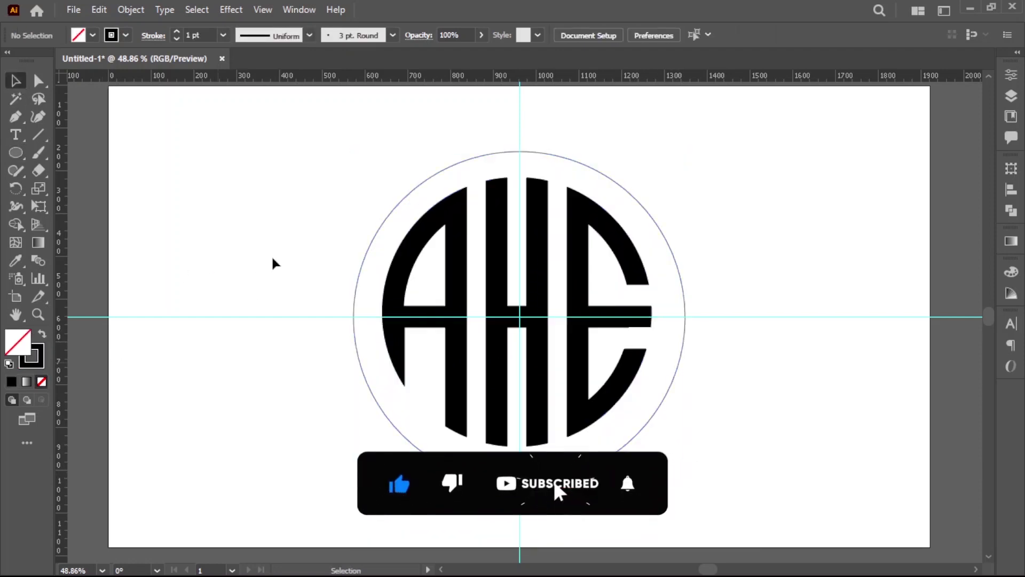
left_click(200, 36)
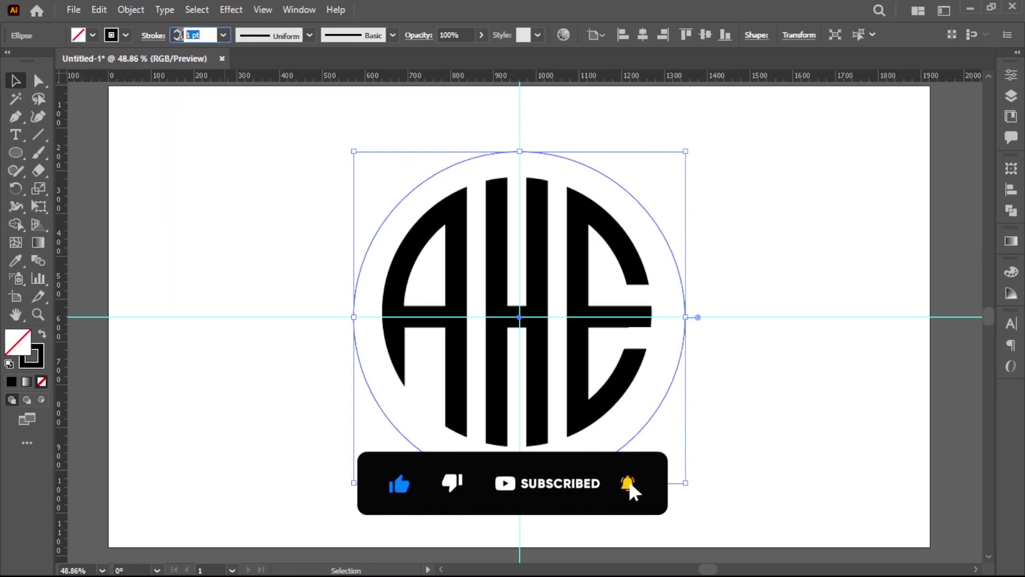
type("50")
key("Return")
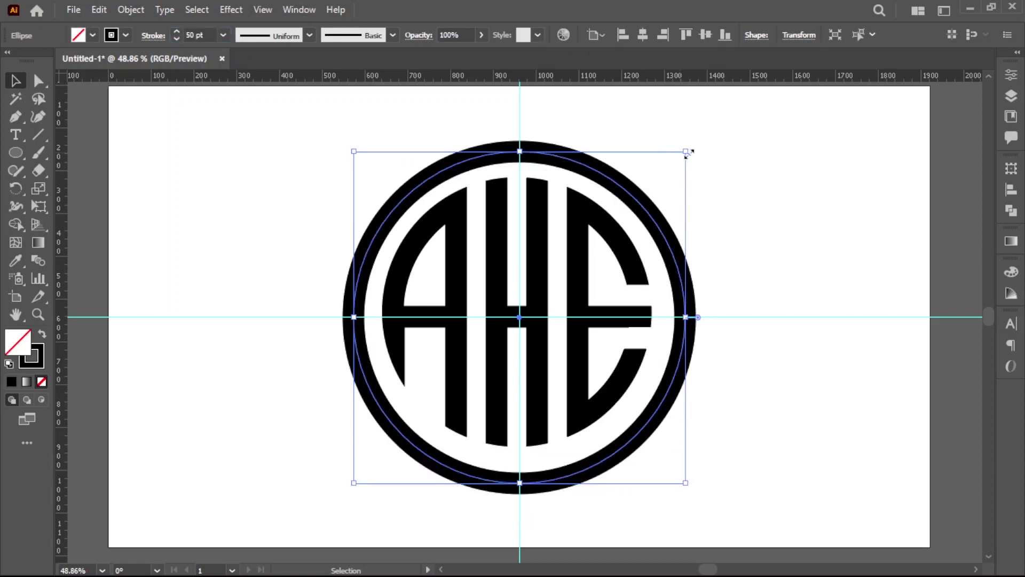
left_click_drag(688, 153, 698, 148)
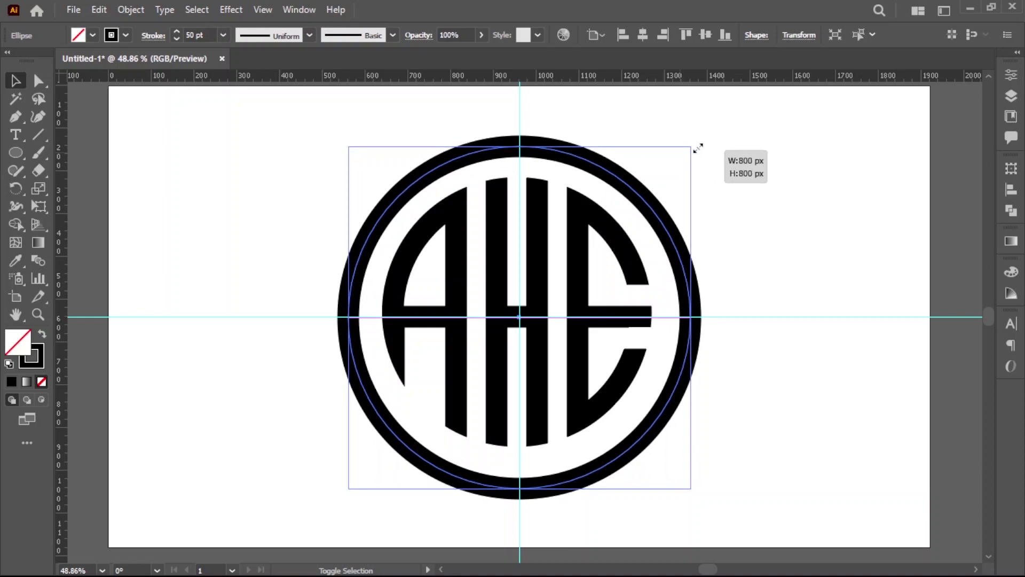
left_click(742, 208)
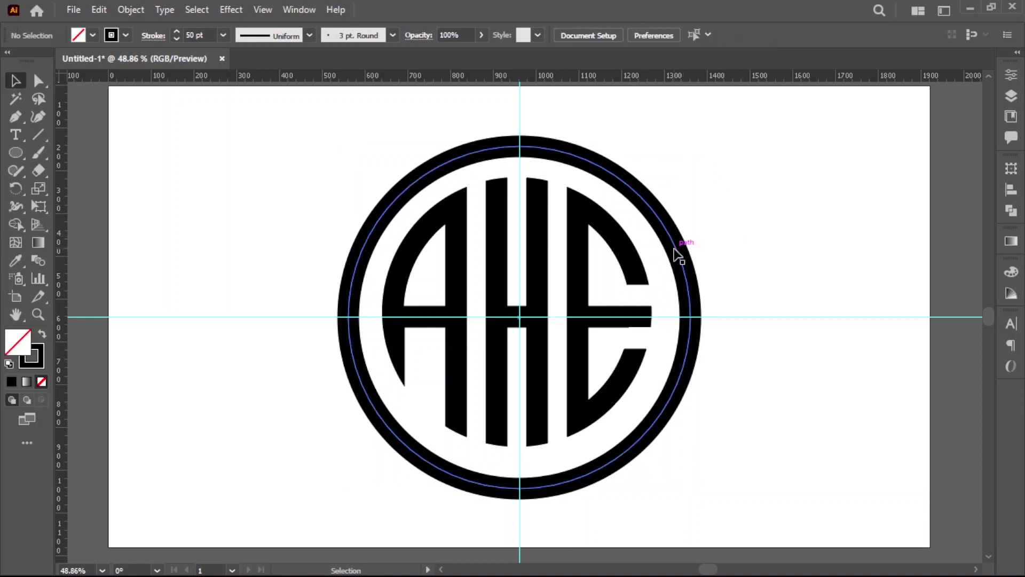
Step: Convert the outer ring's stroke into a filled shape with Outline Stroke
left_click(687, 252)
left_click(131, 10)
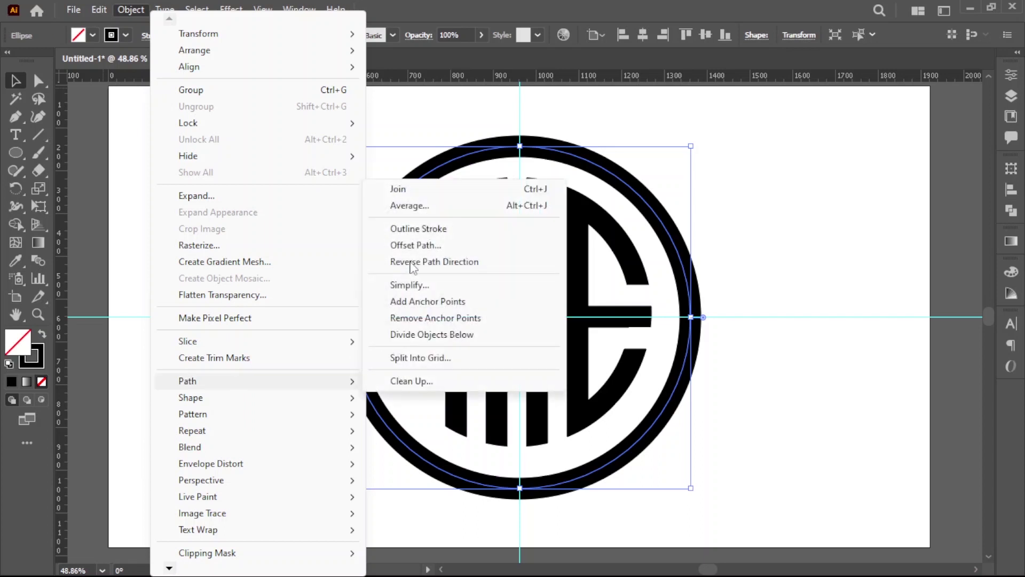
mouse_move(188, 381)
left_click(416, 229)
Step: Deselect everything and hide the guides
left_click(776, 455)
right_click(776, 456)
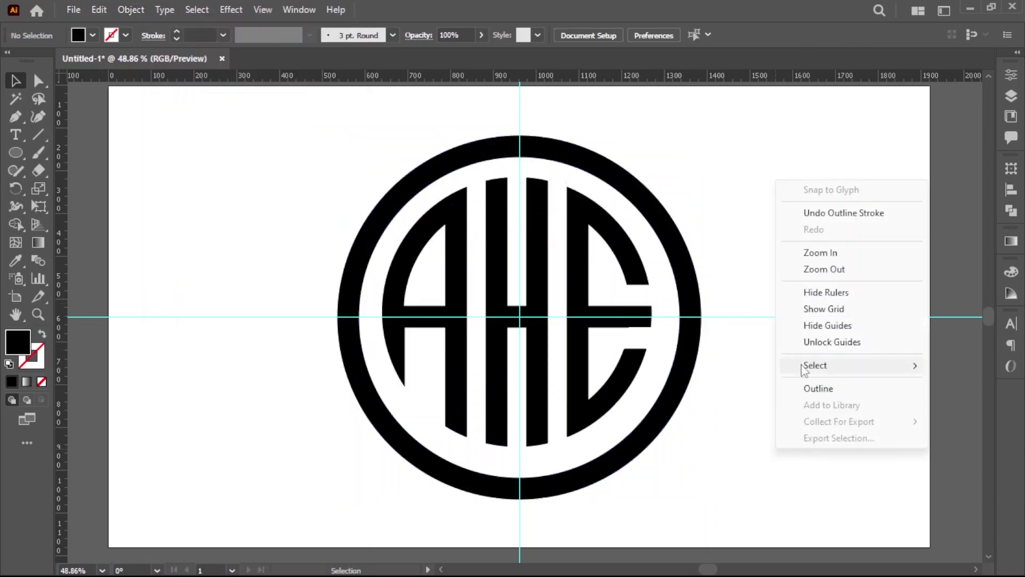
left_click(823, 328)
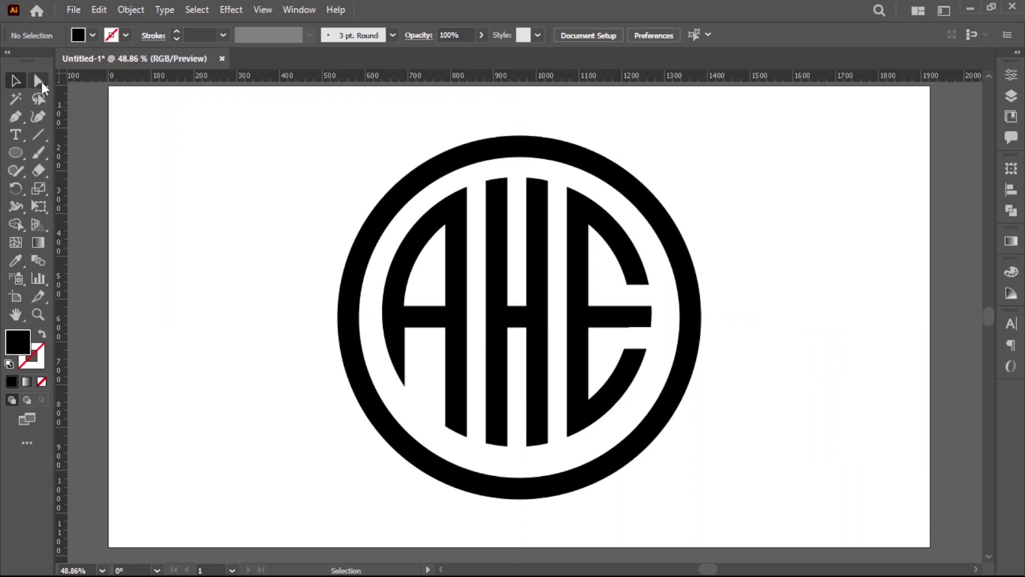
Step: With Direct Selection, extend the H's right stem down below the ring
key("a")
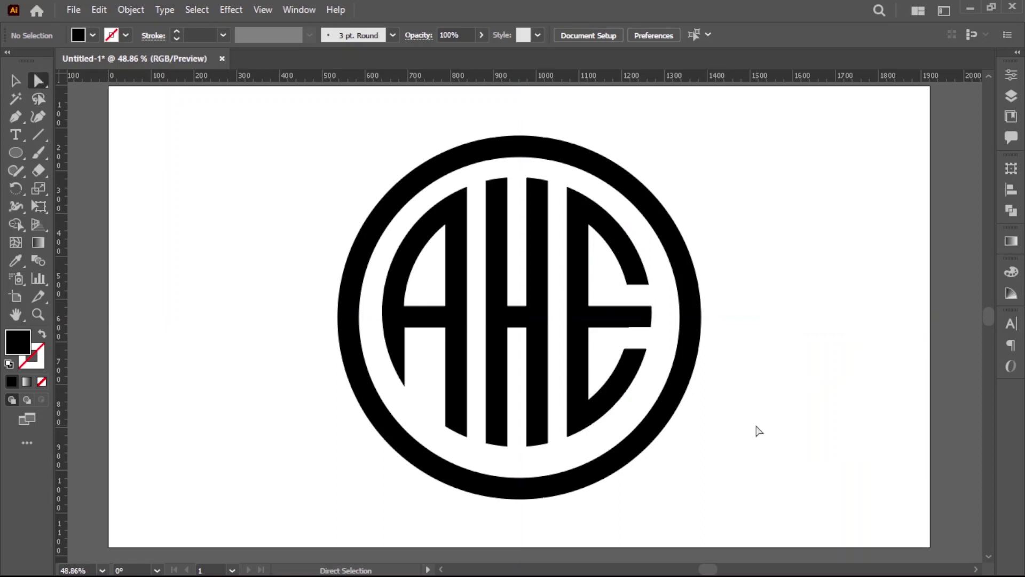
left_click(544, 446)
left_click_drag(544, 447, 550, 483)
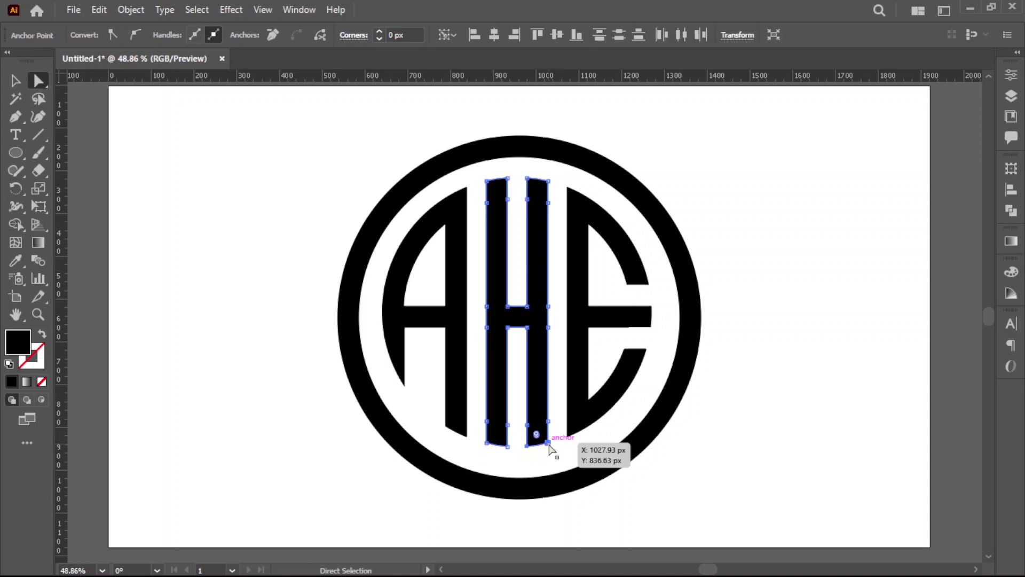
left_click_drag(550, 482, 550, 506)
Step: Pull the H's left stem straight up past the top of the ring
left_click(714, 514)
left_click_drag(487, 180, 487, 115)
left_click(15, 80)
left_click(163, 164)
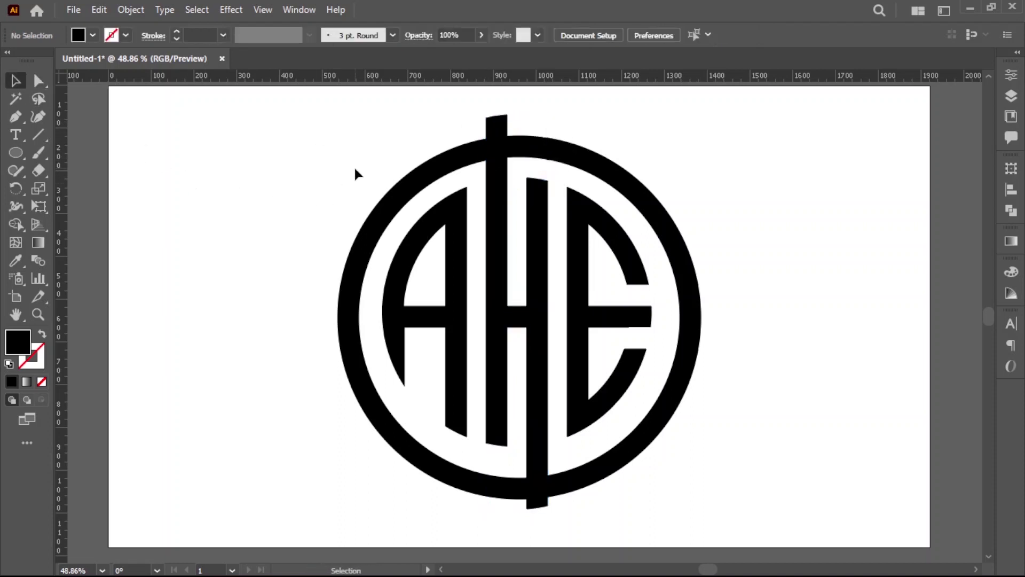
left_click(484, 174)
Step: Ungroup the AHE letters and add a 50 px offset path around the H
right_click(550, 245)
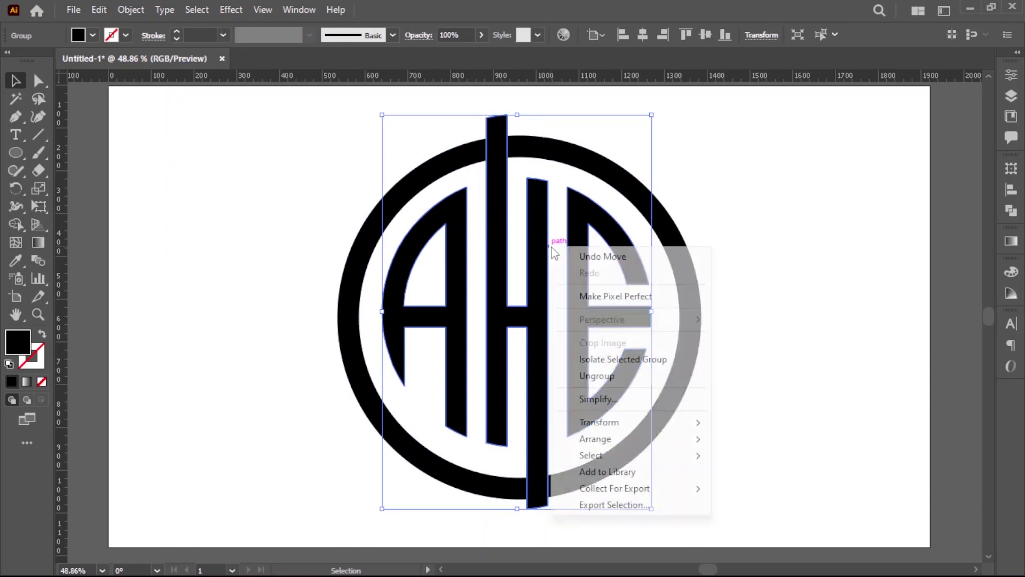
left_click(601, 374)
left_click(898, 417)
left_click(539, 316)
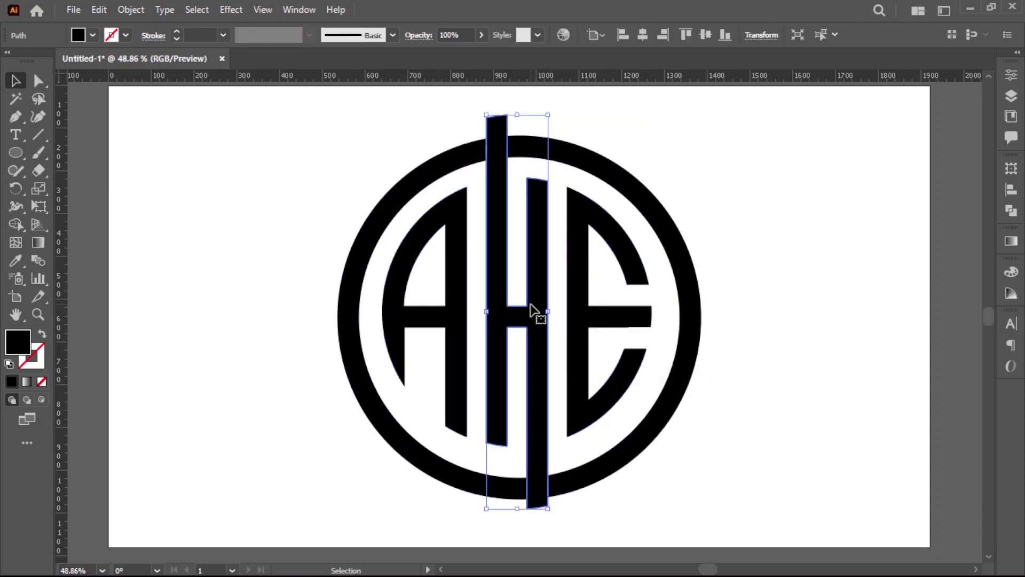
left_click(131, 9)
mouse_move(188, 381)
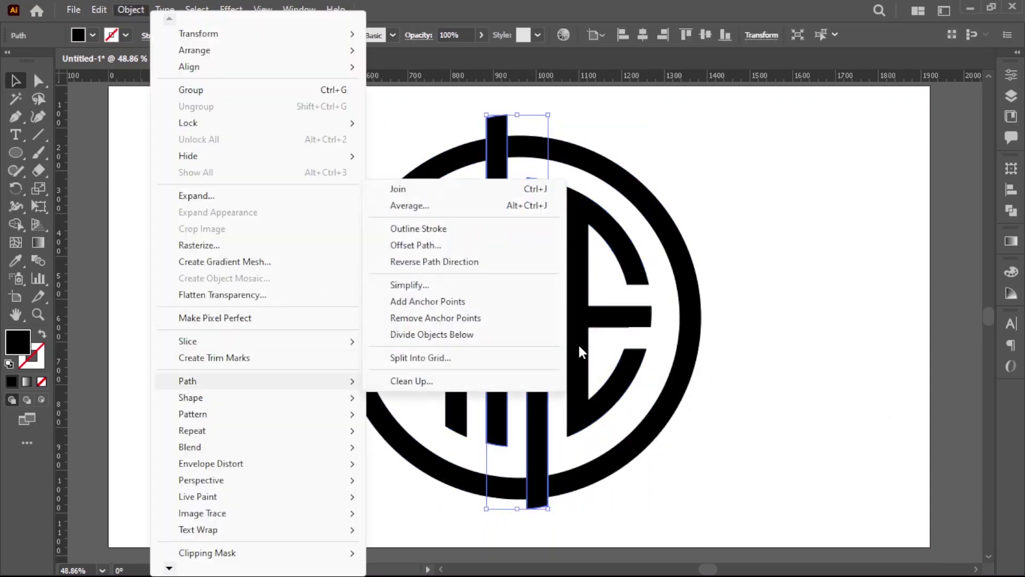
left_click(416, 245)
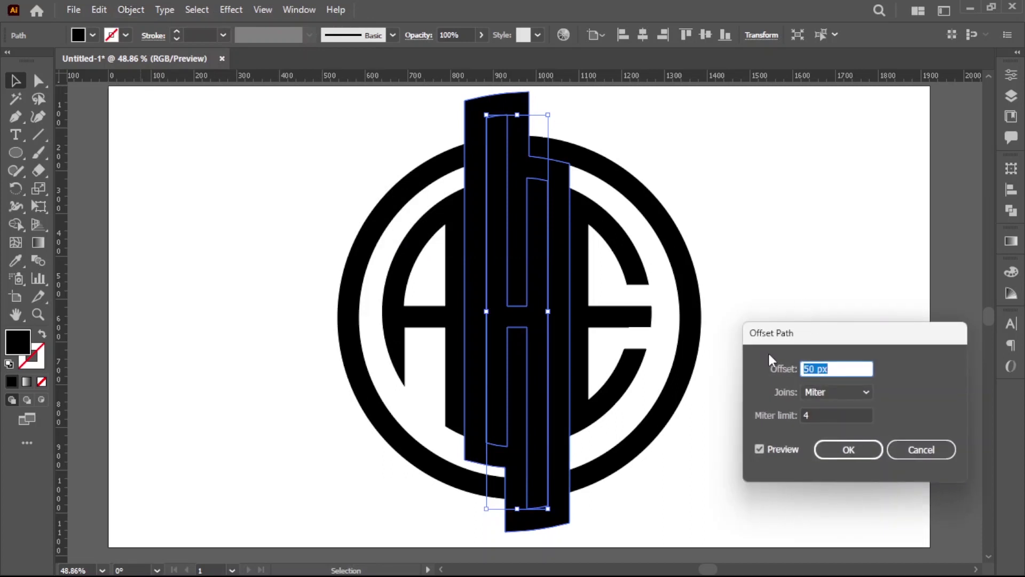
left_click(849, 450)
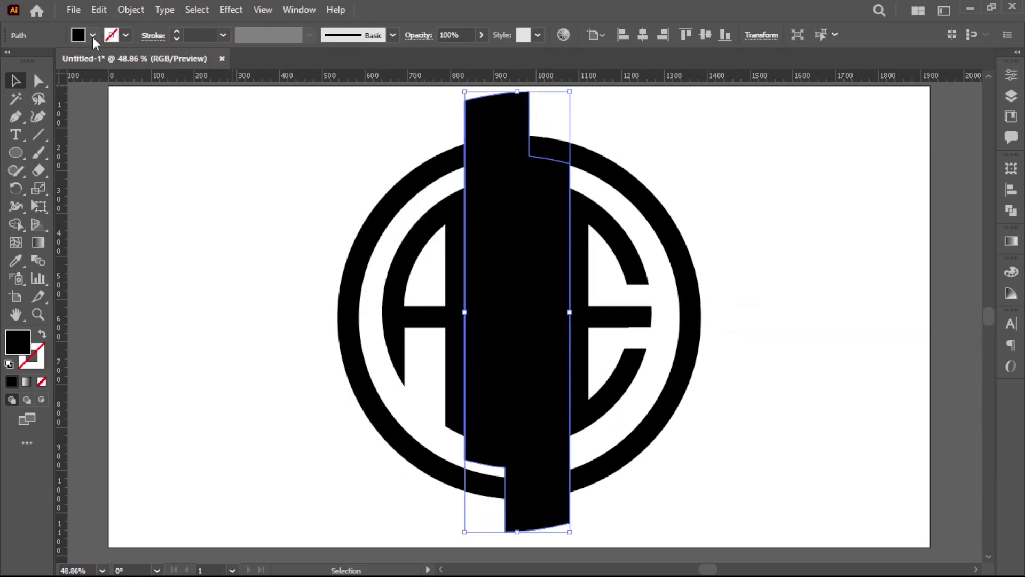
Step: Fill the offset shape red and select all the artwork
left_click(93, 35)
left_click(54, 64)
left_click(203, 204)
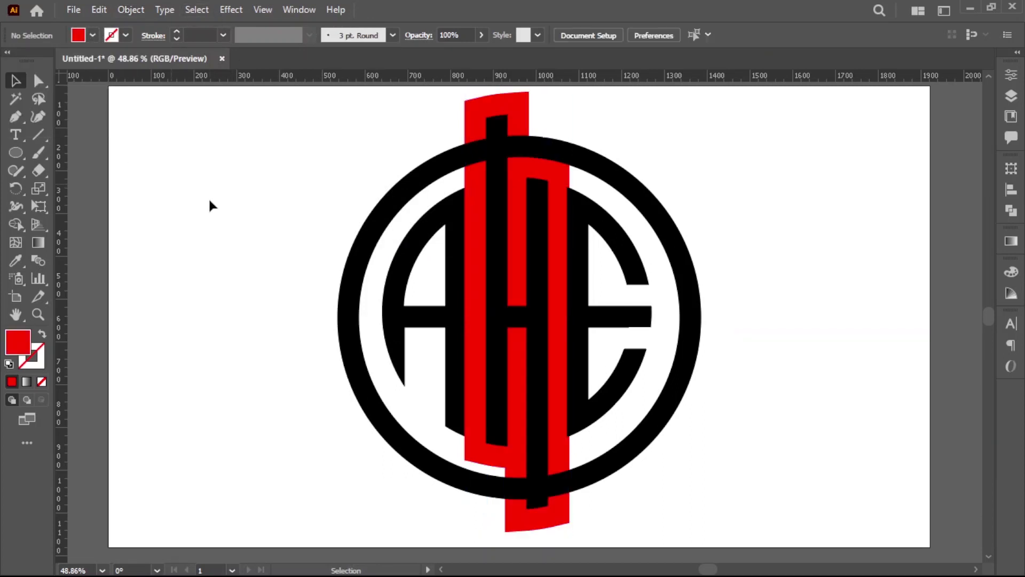
key("ctrl+a")
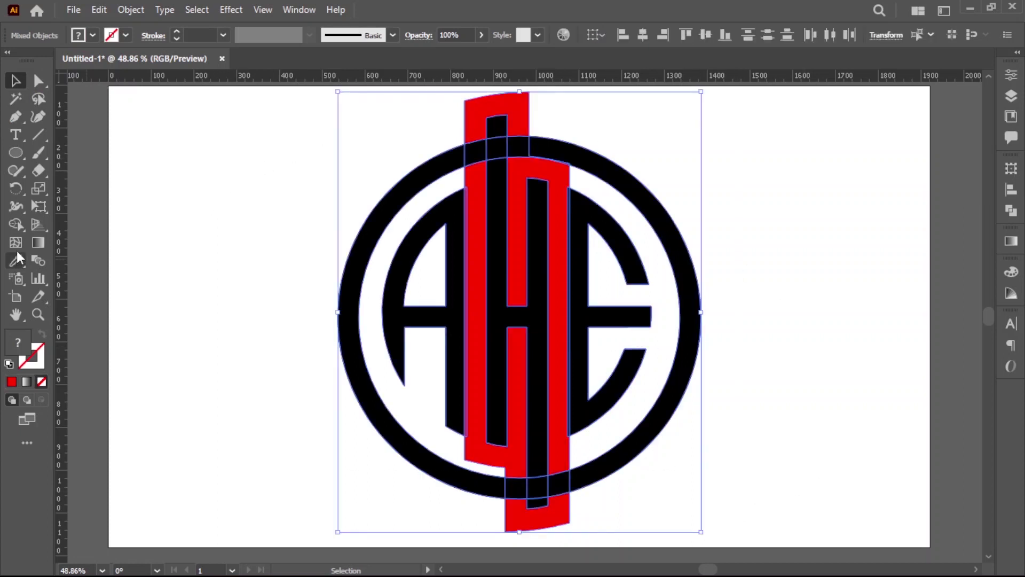
Step: With Shape Builder, delete the ring and red strip regions where the H's stems cross
left_click(16, 224)
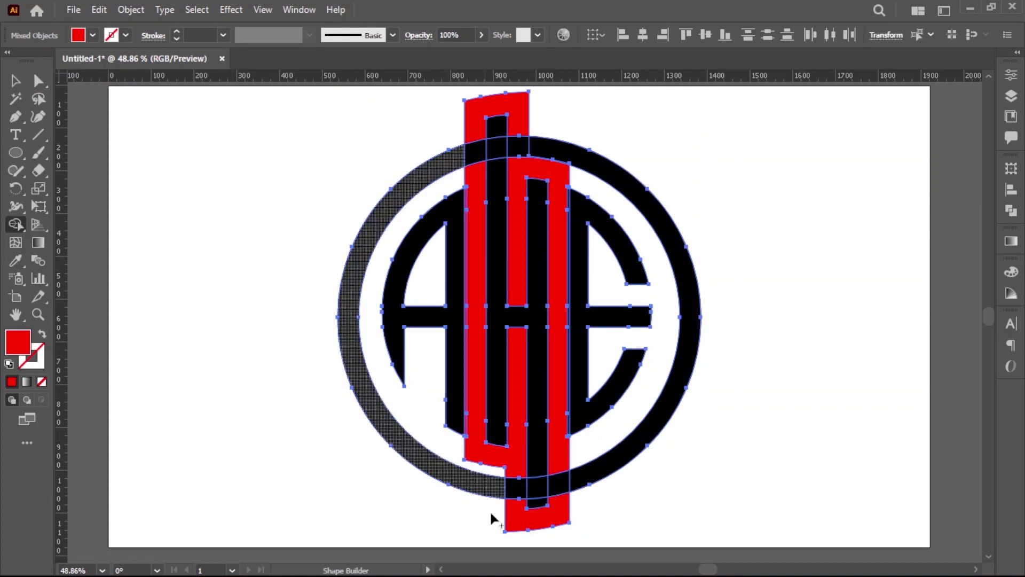
left_click(556, 486, "alt")
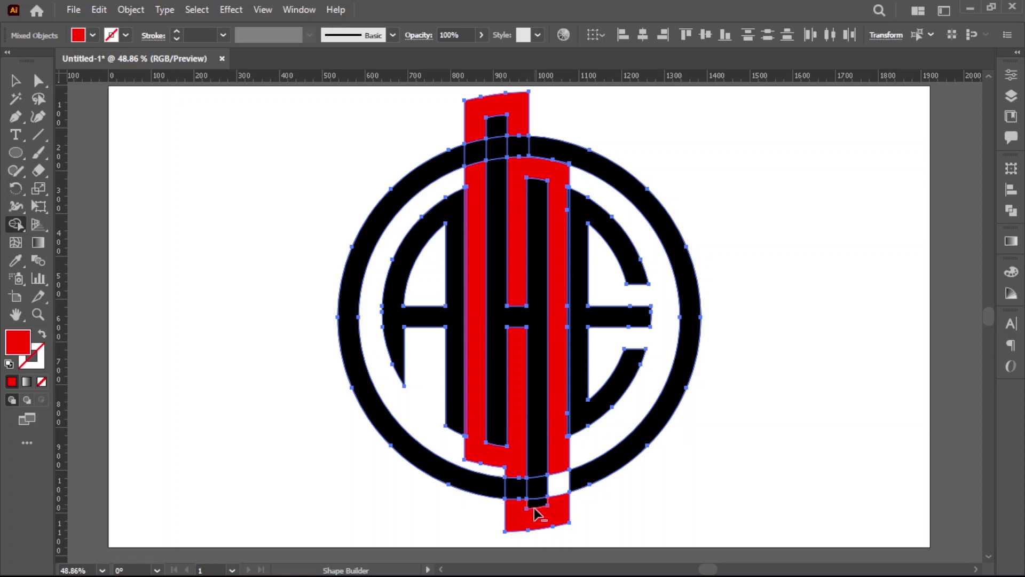
left_click(565, 521, "alt")
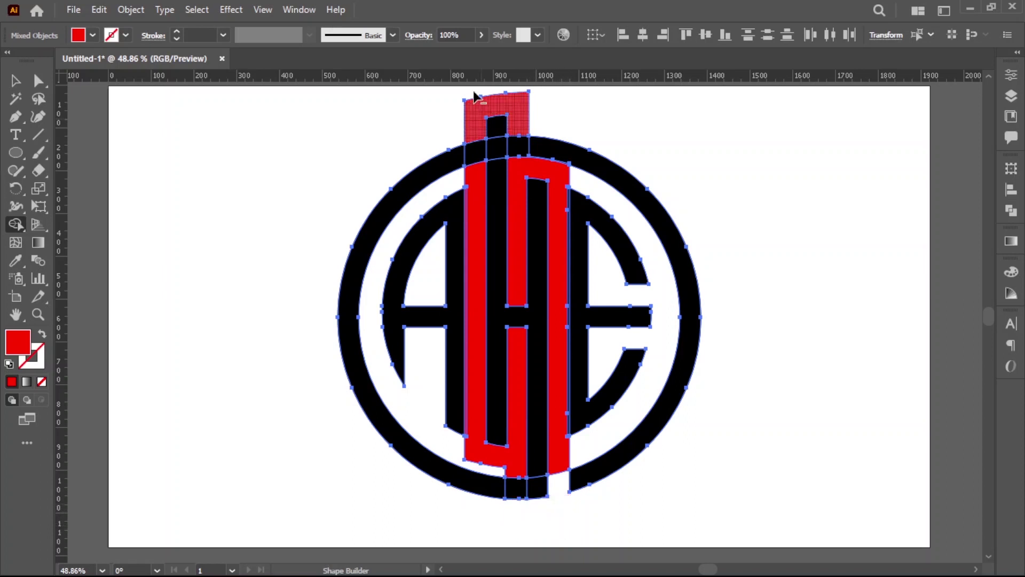
left_click(480, 154, "alt")
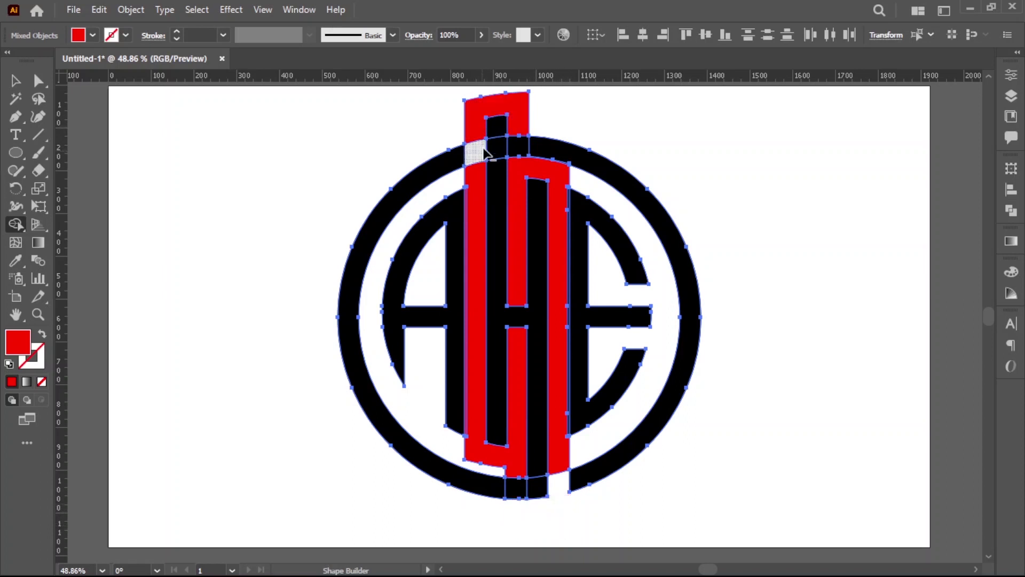
left_click(466, 128, "alt")
Step: Delete the leftover red offset shape and marquee-select the whole logo
key("v")
left_click(758, 181)
key("BackSpace")
left_click_drag(554, 183, 830, 202)
key("BackSpace")
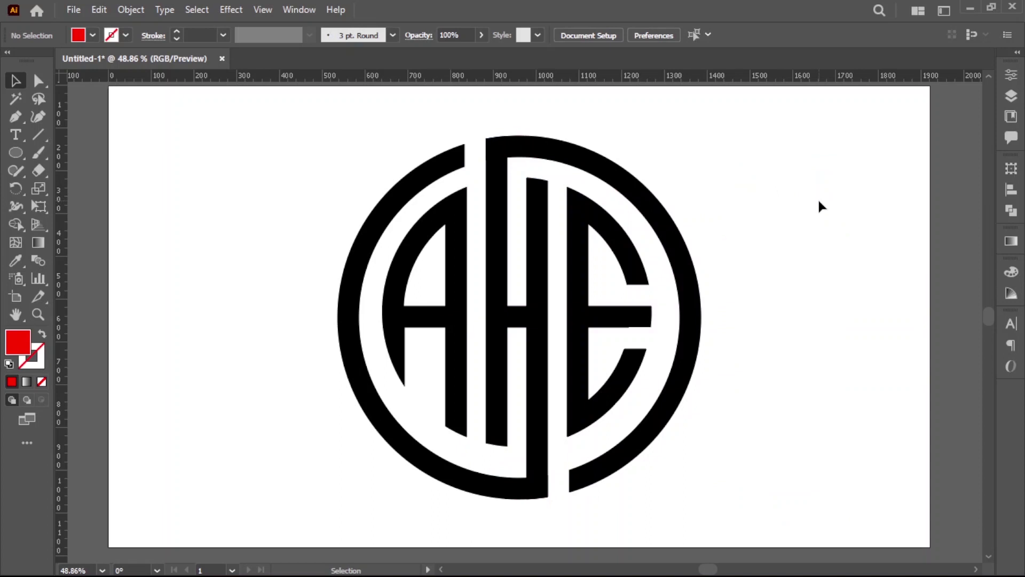
left_click_drag(417, 228, 758, 461)
left_click(1011, 210)
Step: Unite all monogram pieces into one shape with Pathfinder
left_click(837, 202)
left_click(970, 163)
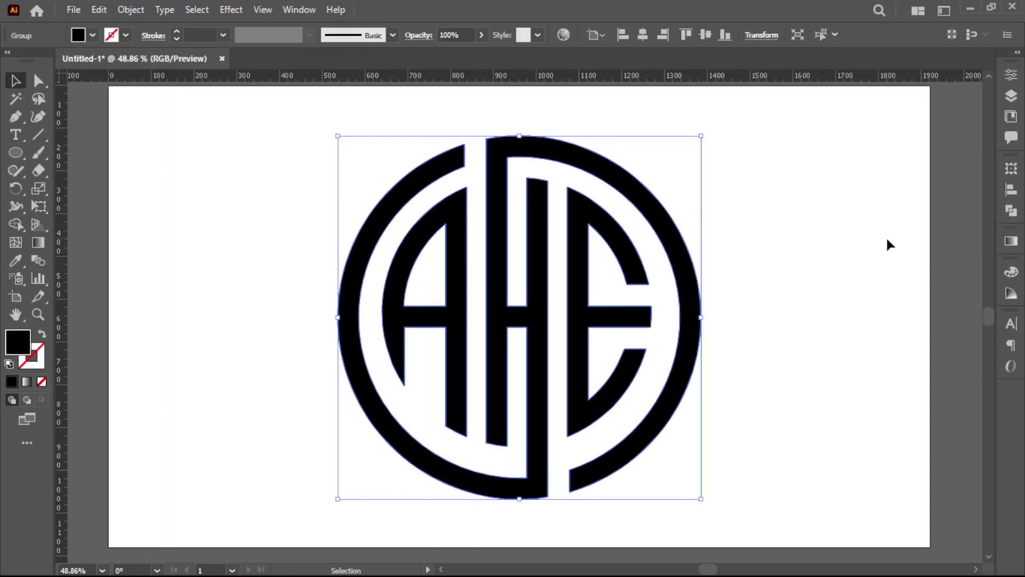
left_click(883, 246)
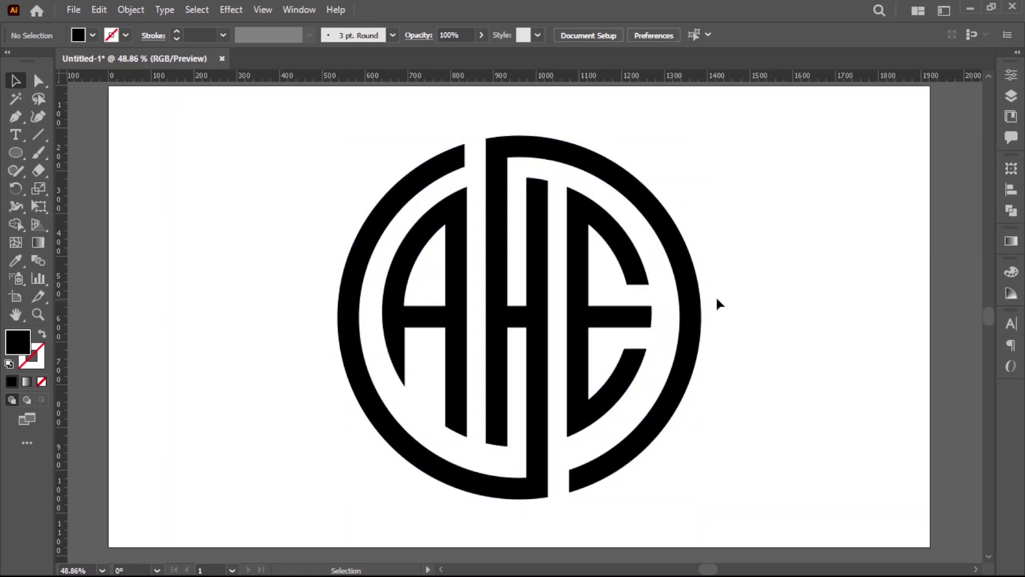
Step: Select the merged AHE monogram and copy it
left_click(700, 300)
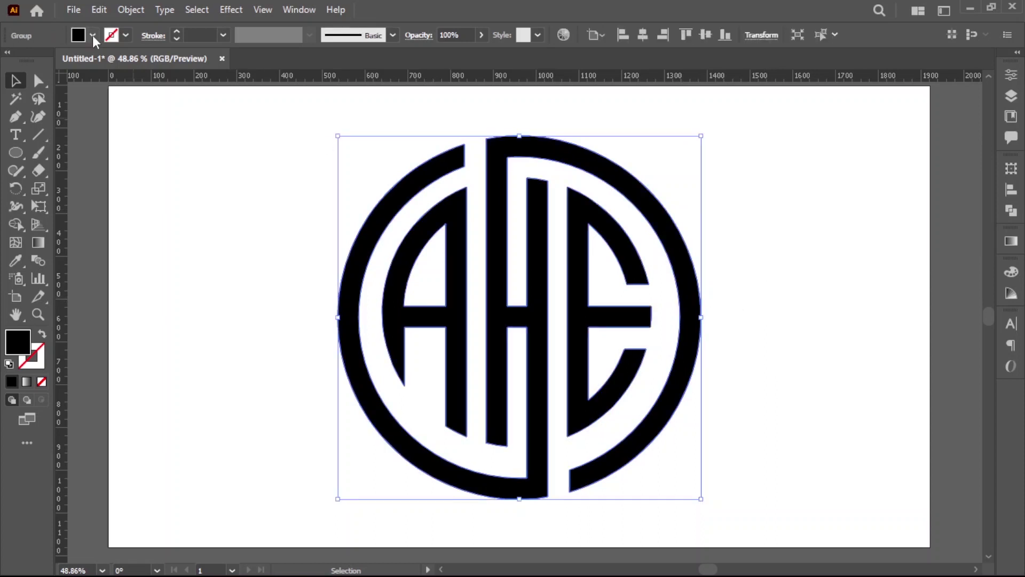
key("ctrl+c")
left_click(100, 11)
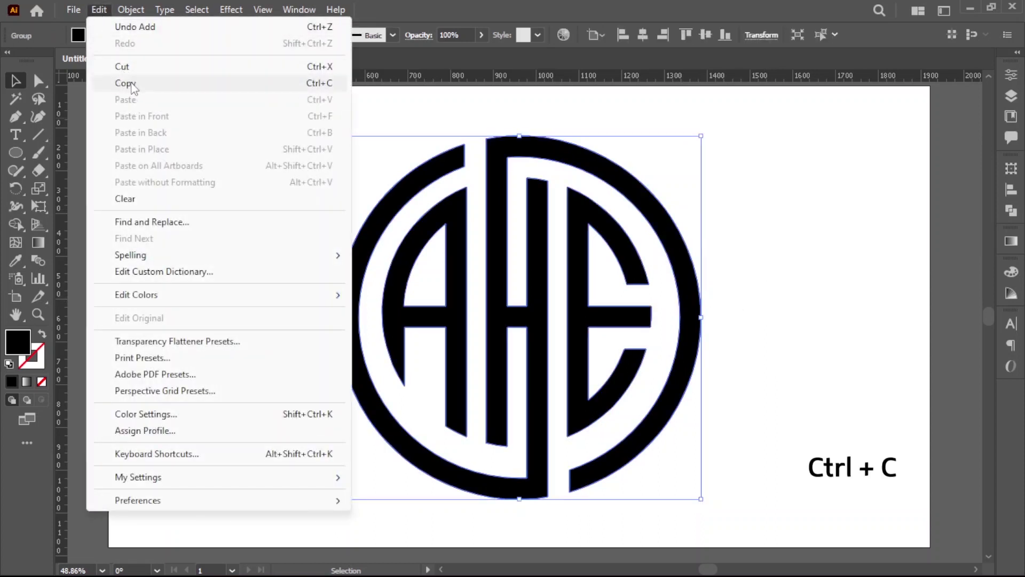
left_click(130, 85)
left_click(189, 197)
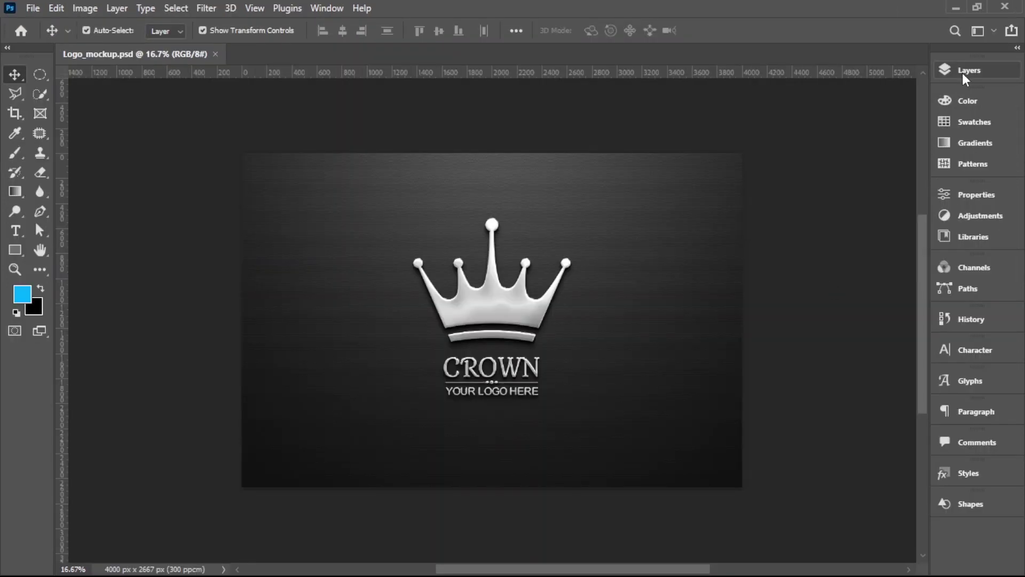
Step: Open the mockup's logo smart object and paste the monogram as pixels
double_click(788, 156)
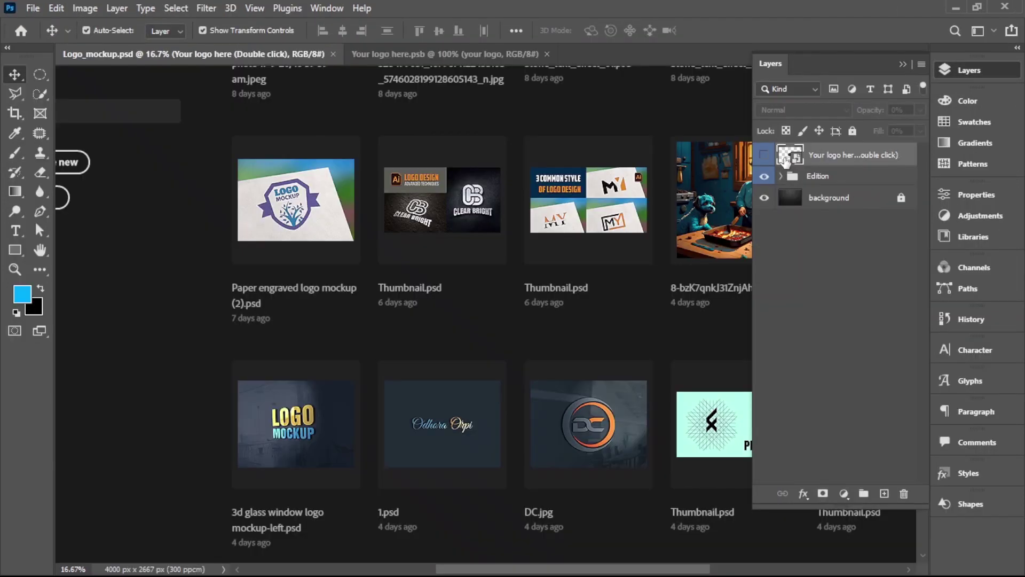
left_click(56, 8)
left_click(86, 140)
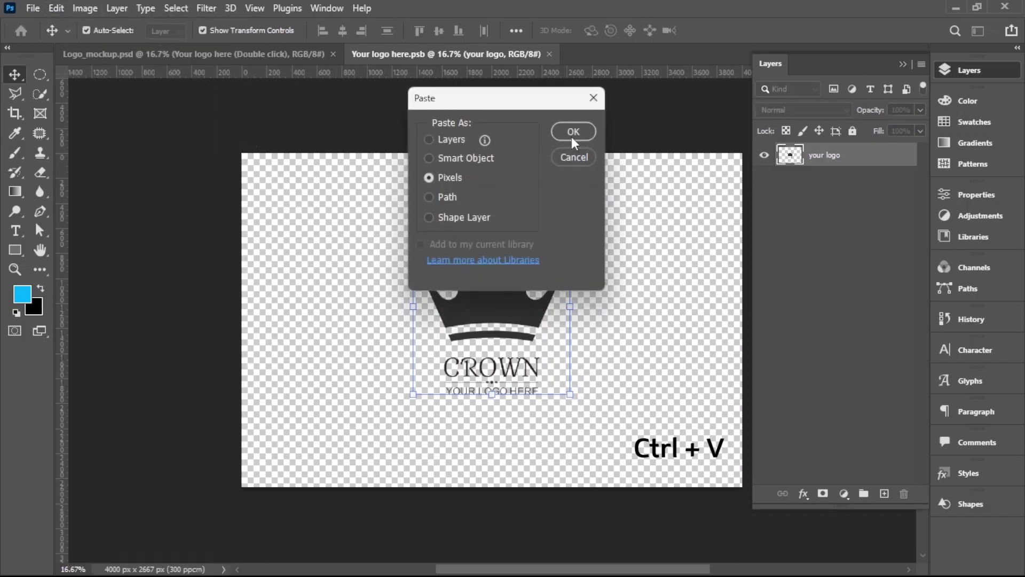
left_click(570, 134)
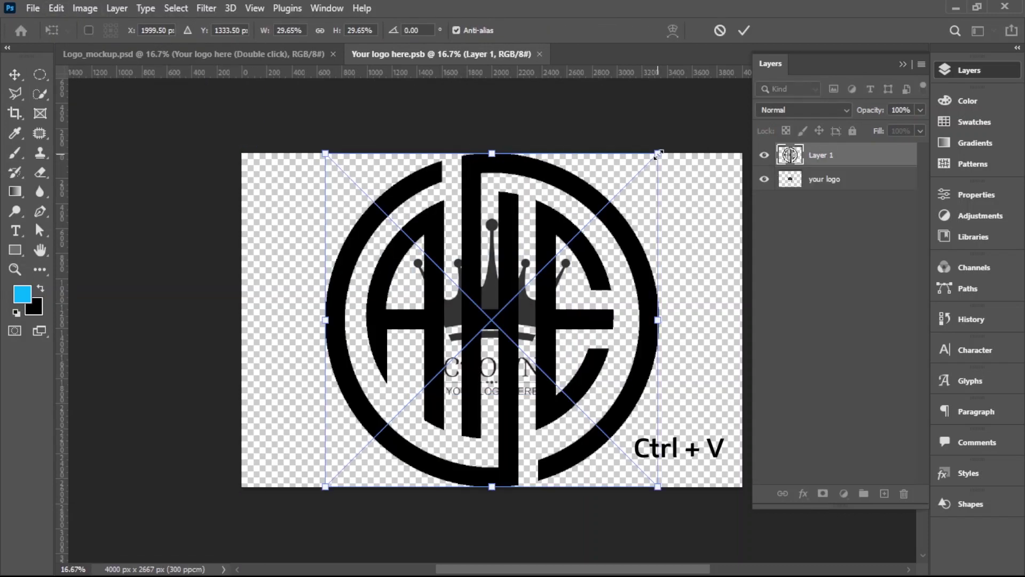
Step: Scale the monogram to 21.18%, hide the 'your logo' crown layer, and close the placeholder
left_click_drag(658, 155, 611, 201)
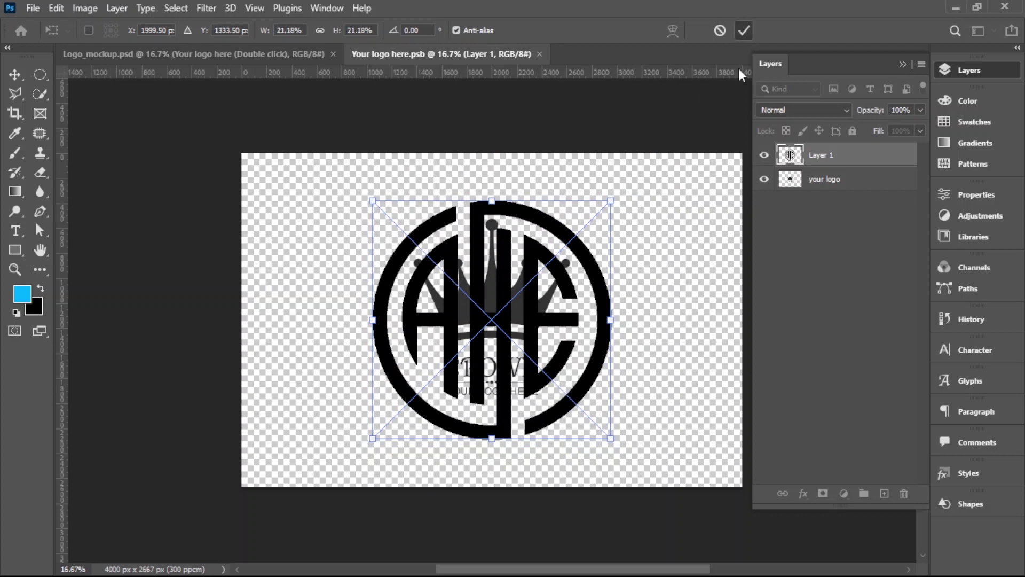
left_click(744, 30)
left_click(764, 179)
left_click(545, 54)
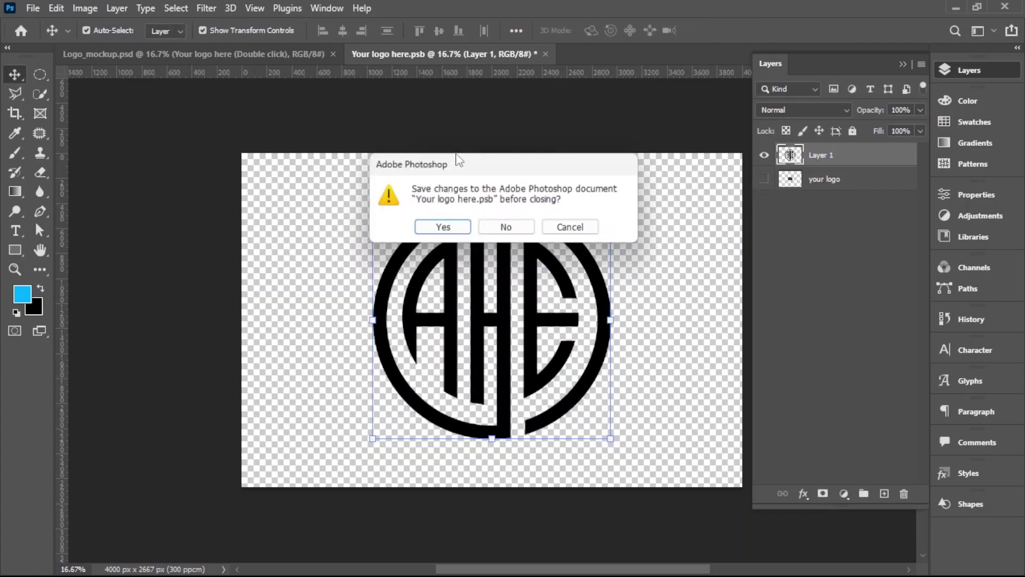
Step: Save the placeholder changes and collapse the Layers panel to view the silver emboss
left_click(434, 227)
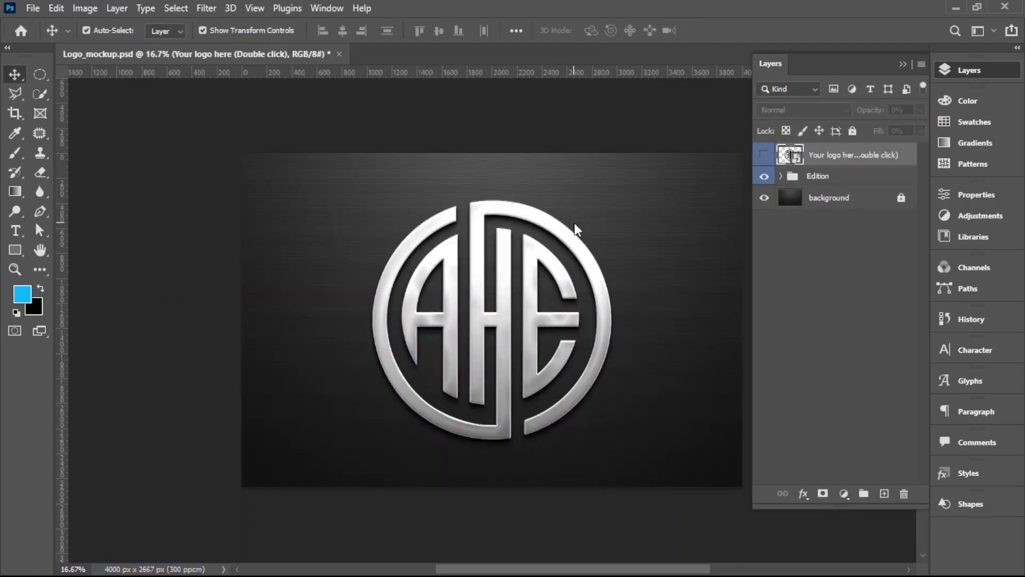
left_click(908, 68)
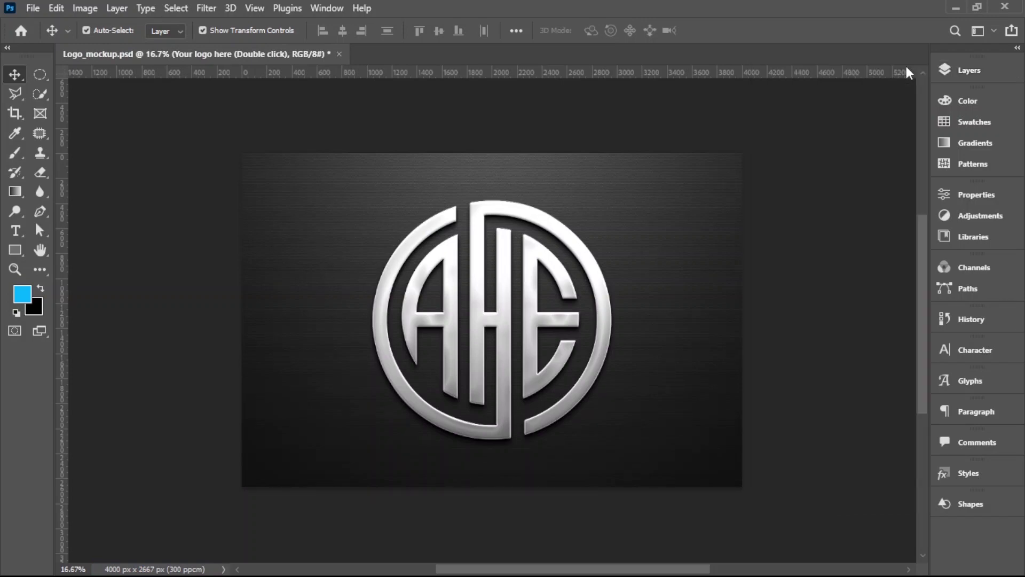